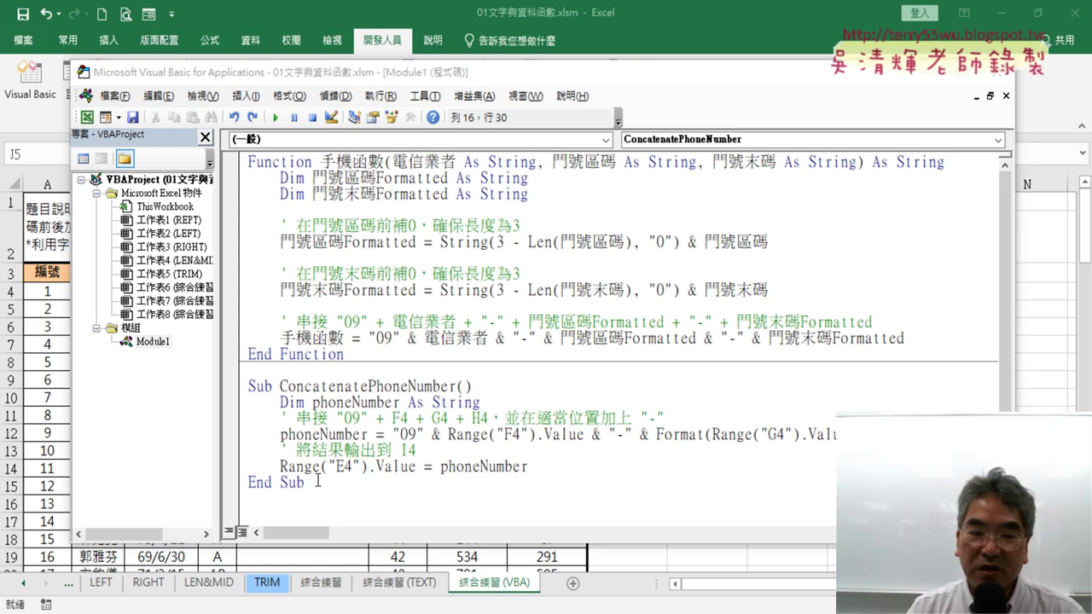
Review the ConcatenatePhoneNumber procedure's Sub and End Sub lines and its E4 output line.
{"action": "left_click_drag", "start_coordinate": [318, 480], "coordinate": [247, 386]}
{"action": "left_click", "coordinate": [440, 403]}
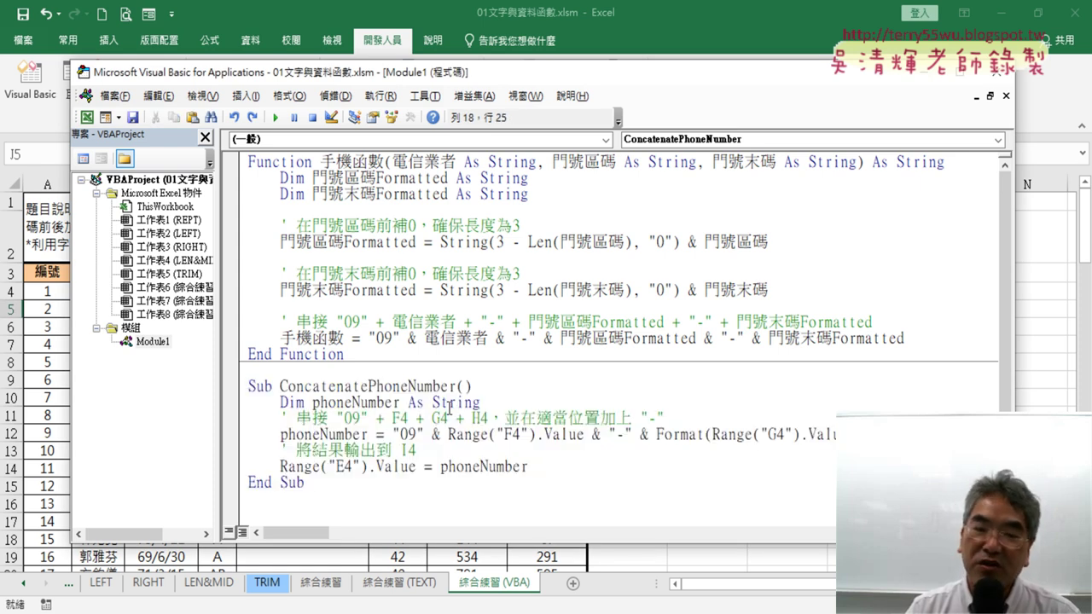
{"action": "double_click", "coordinate": [342, 467]}
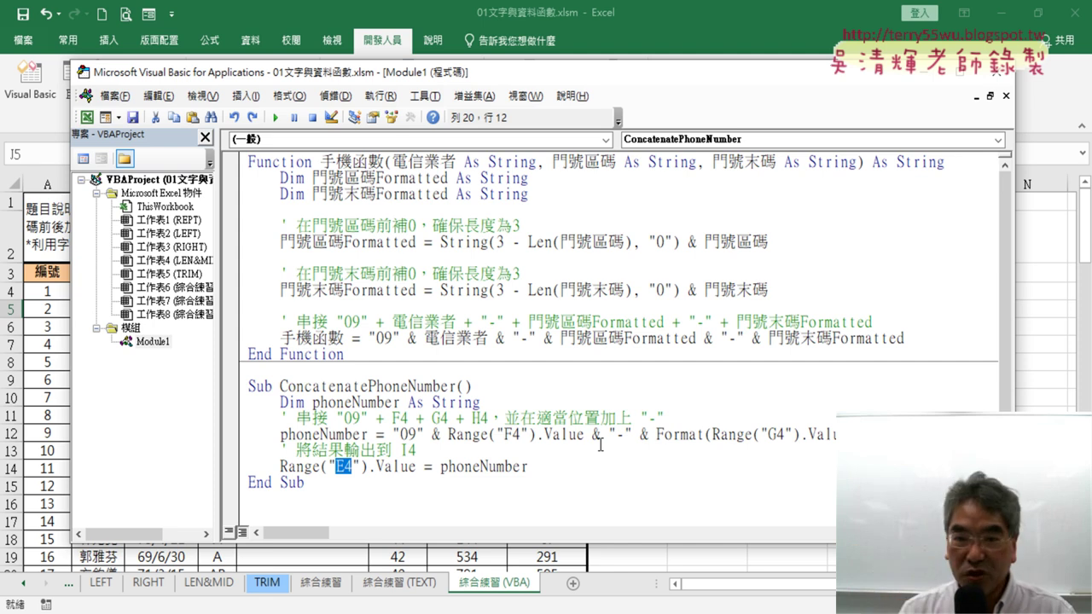
{"action": "left_click_drag", "start_coordinate": [249, 162], "coordinate": [320, 162]}
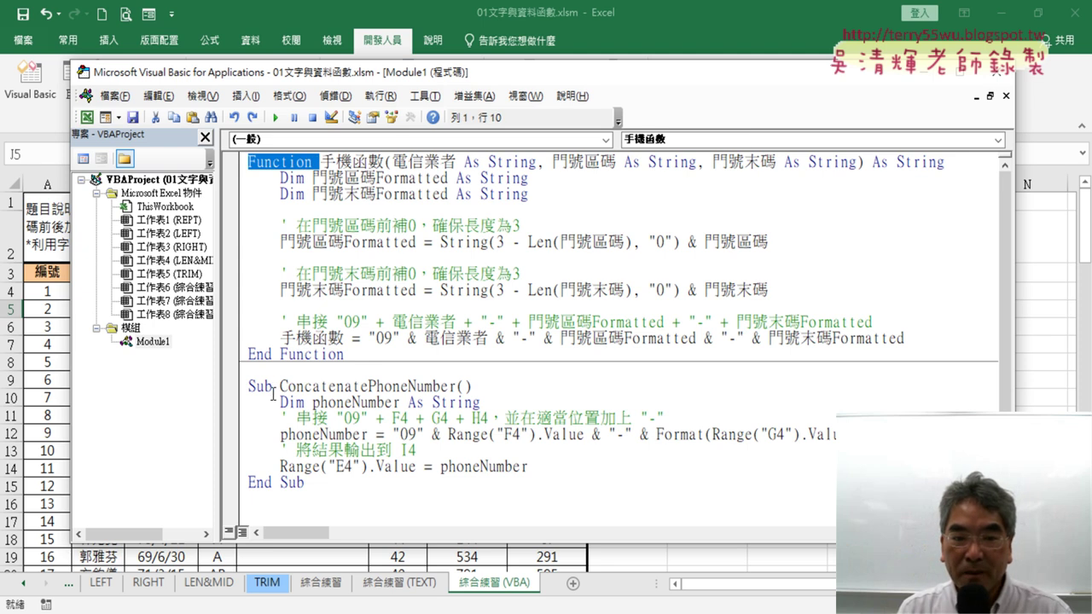
{"action": "mouse_move", "coordinate": [304, 486]}
{"action": "left_mouse_down"}
{"action": "mouse_move", "coordinate": [247, 386]}
{"action": "mouse_move", "coordinate": [274, 386]}
{"action": "left_mouse_up"}
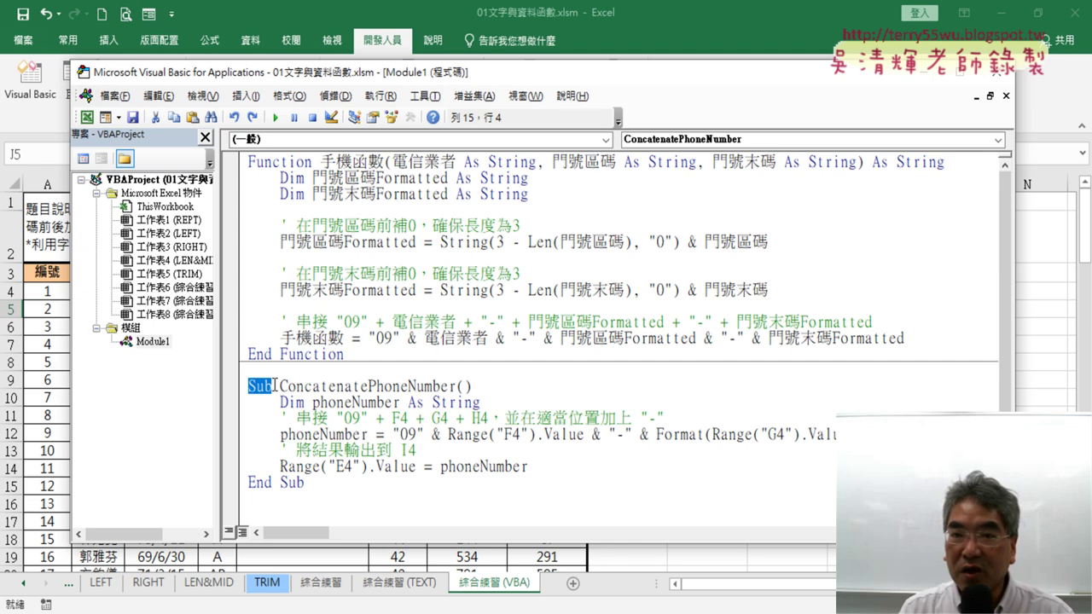
{"action": "mouse_move", "coordinate": [249, 482]}
{"action": "left_mouse_down"}
{"action": "mouse_move", "coordinate": [305, 484]}
{"action": "mouse_move", "coordinate": [248, 467]}
{"action": "left_mouse_up"}
{"action": "left_click", "coordinate": [278, 397]}
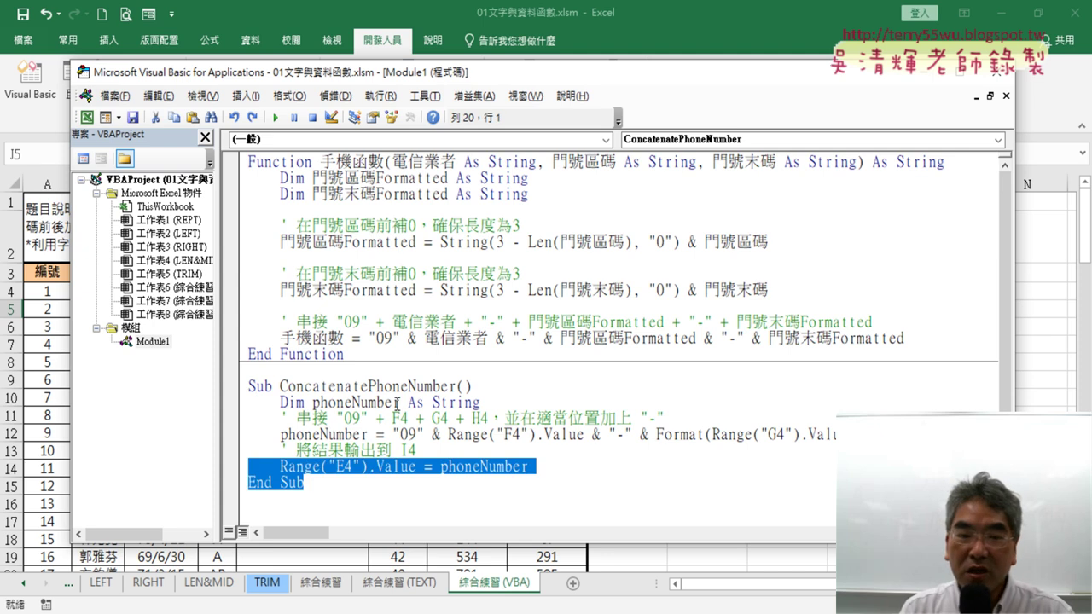
{"action": "left_click_drag", "start_coordinate": [279, 386], "coordinate": [458, 385]}
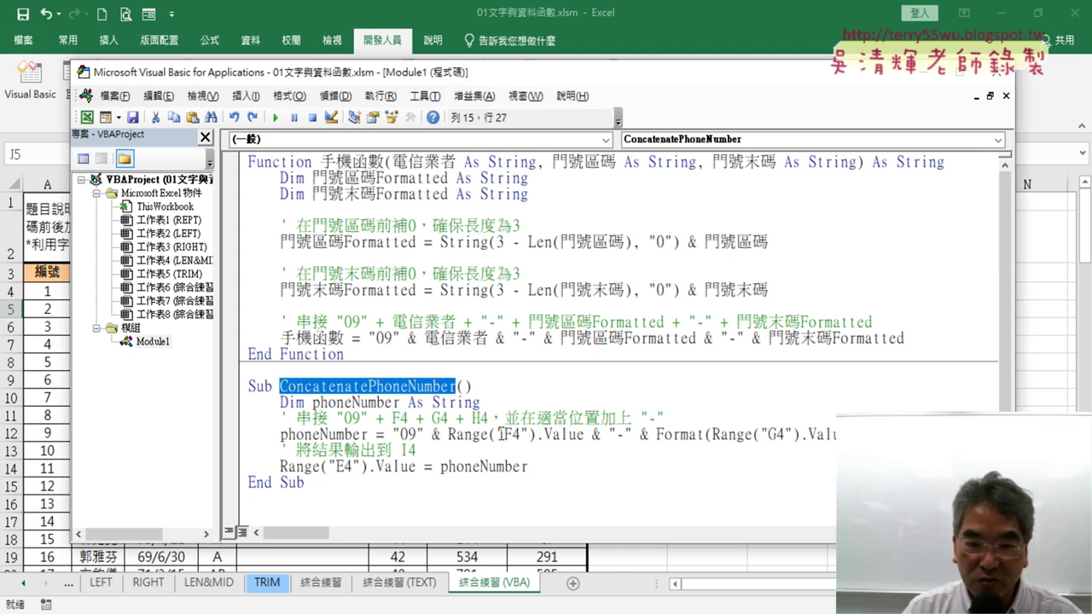
Rename the procedure from ConcatenatePhoneNumber to 手機.
{"action": "left_click_drag", "start_coordinate": [474, 386], "coordinate": [458, 383]}
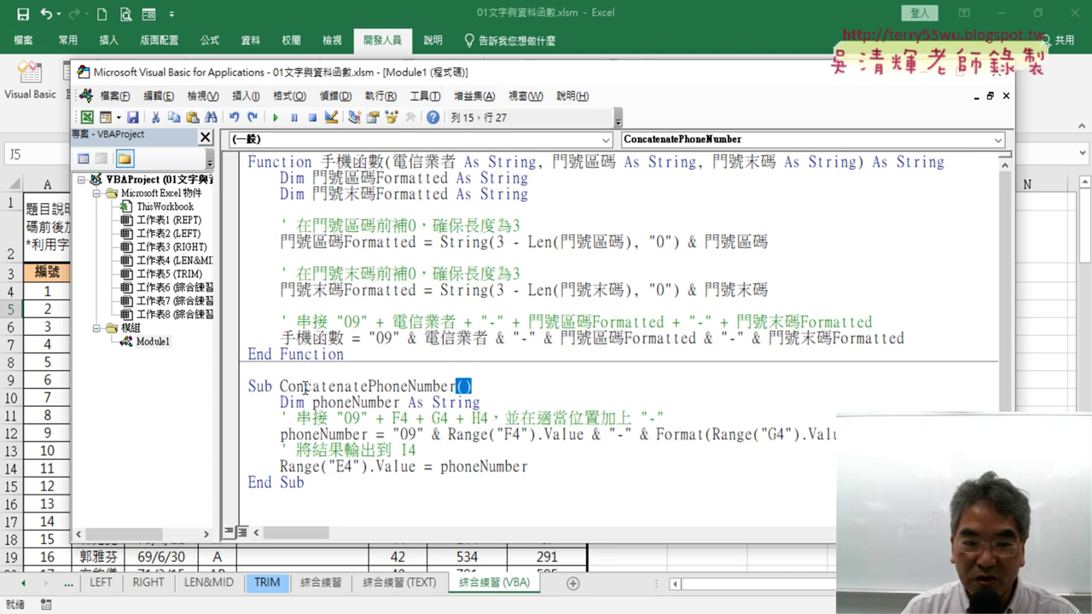
{"action": "left_click_drag", "start_coordinate": [279, 386], "coordinate": [457, 387]}
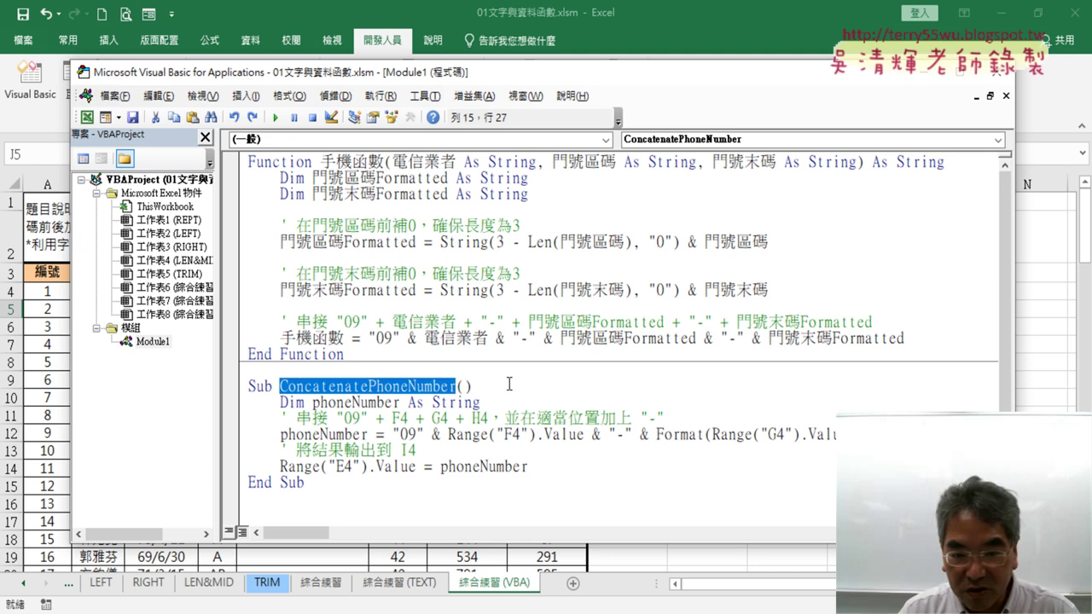
{"action": "key", "text": "Delete"}
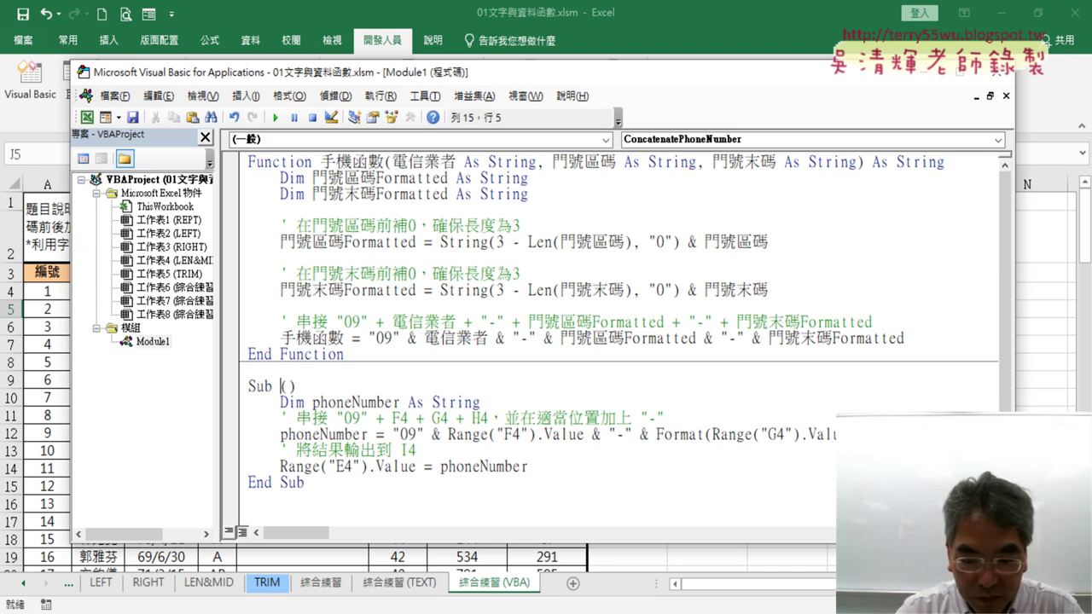
{"action": "type", "text": "手機"}
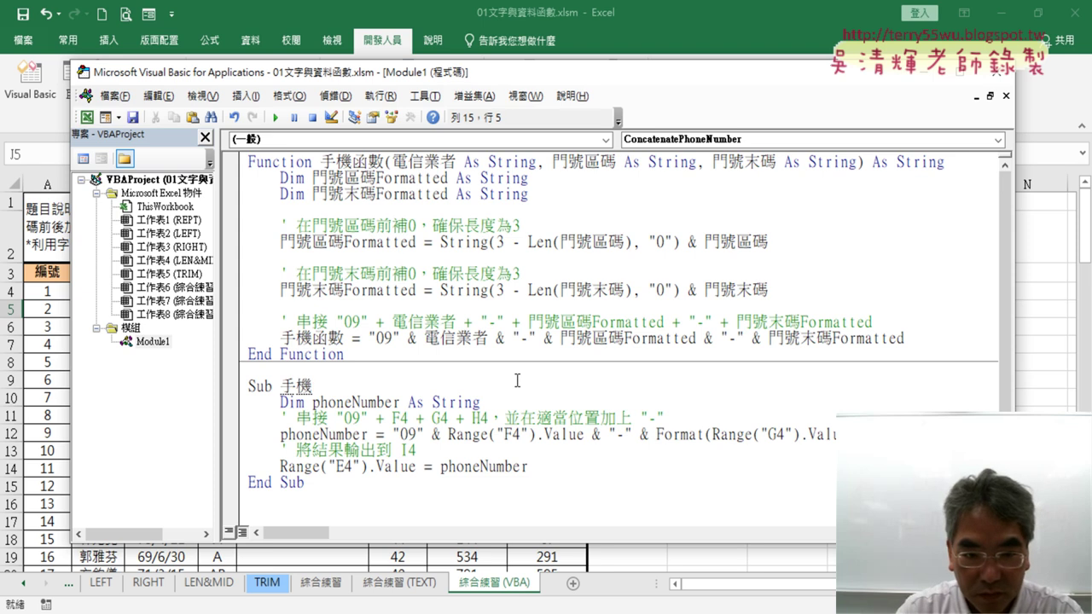
{"action": "left_click", "coordinate": [665, 418]}
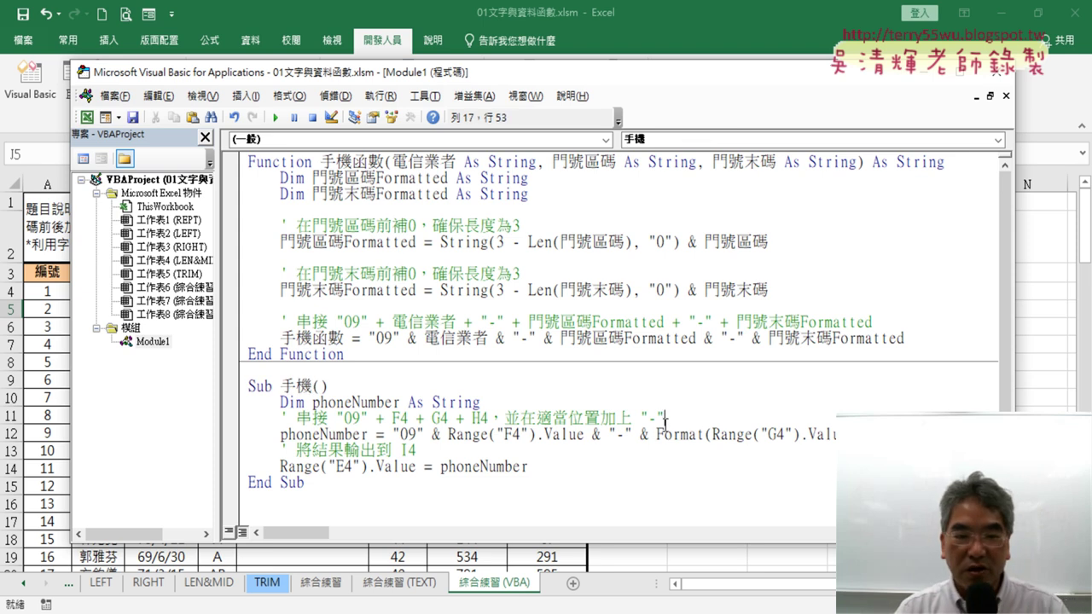
Move the code editor aside and jump from F4 to the last data row, F103.
{"action": "left_click_drag", "start_coordinate": [565, 77], "coordinate": [868, 85]}
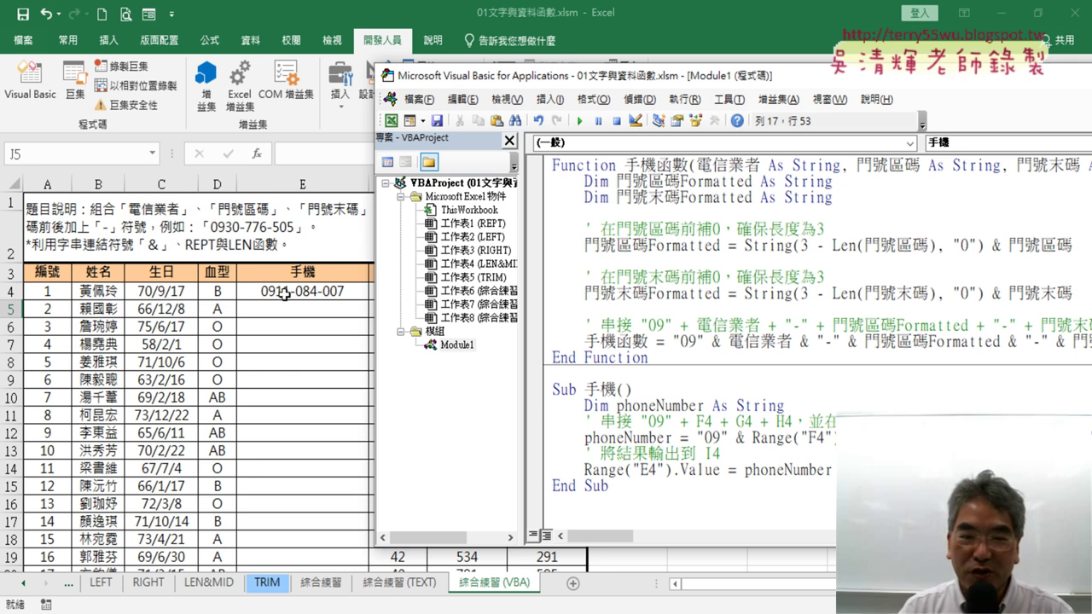
{"action": "left_click", "coordinate": [285, 295]}
{"action": "left_click", "coordinate": [397, 292]}
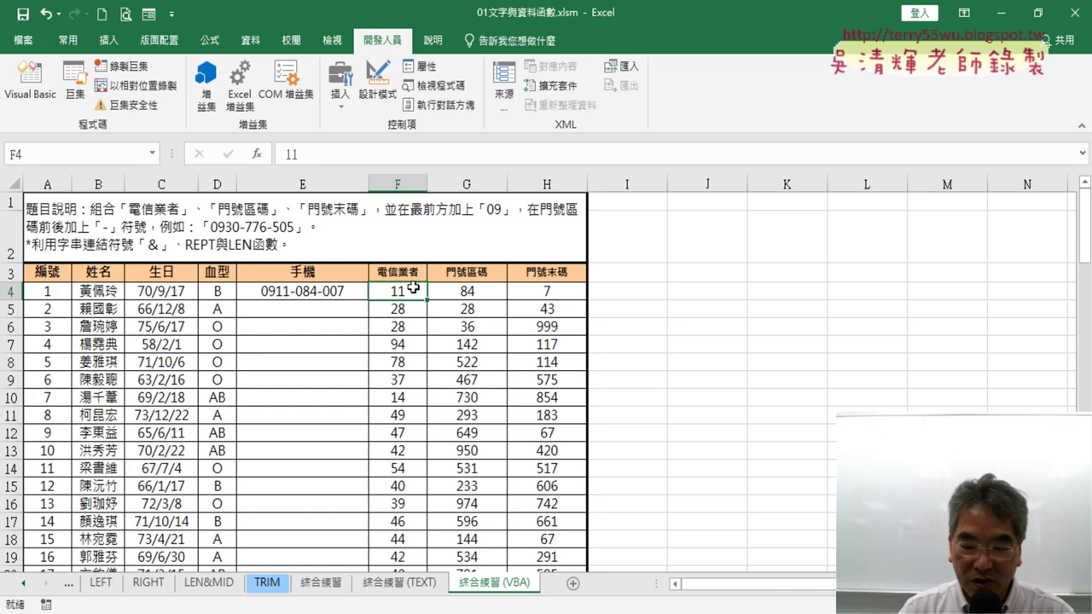
{"action": "key", "text": "ctrl+Down"}
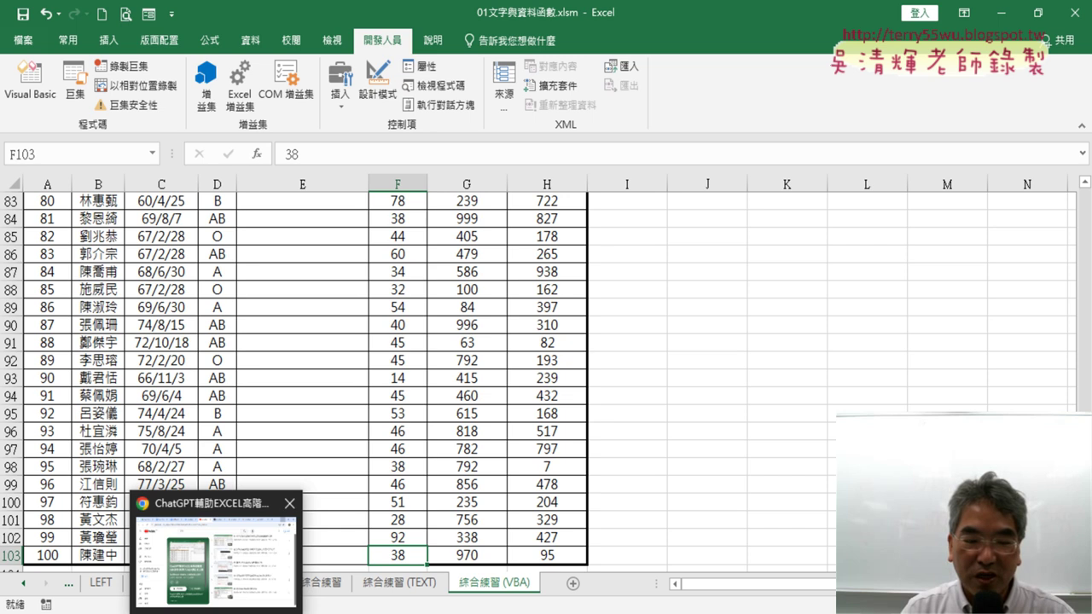
{"action": "left_click", "coordinate": [217, 554]}
Edit the earlier ChatGPT prompt so results go to E4:E103, and resubmit it.
{"action": "left_click", "coordinate": [670, 19]}
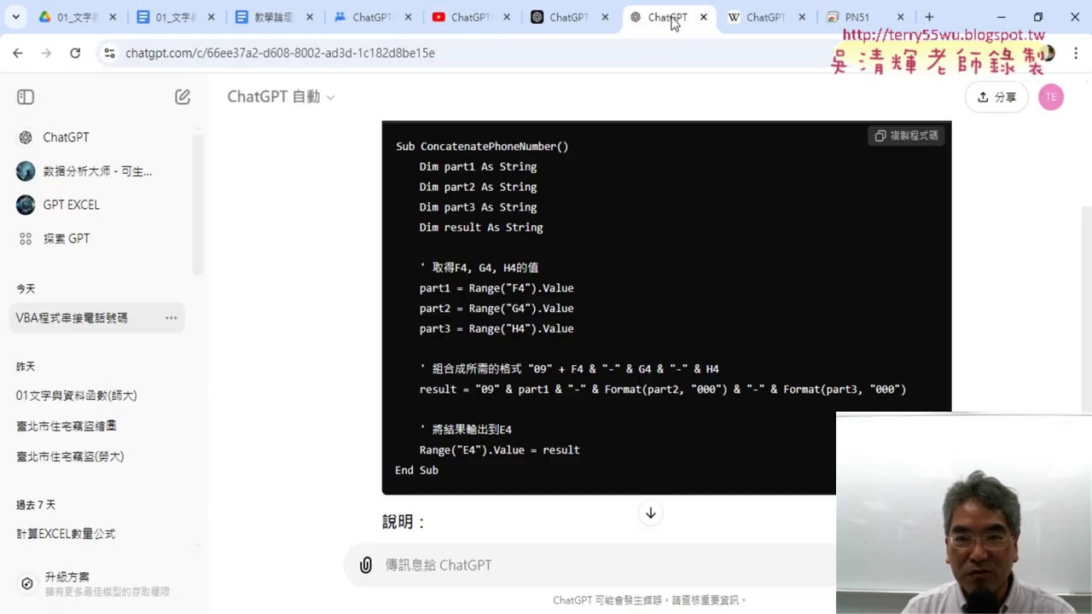
{"action": "scroll", "coordinate": [700, 128], "scroll_direction": "up", "scroll_amount": 3}
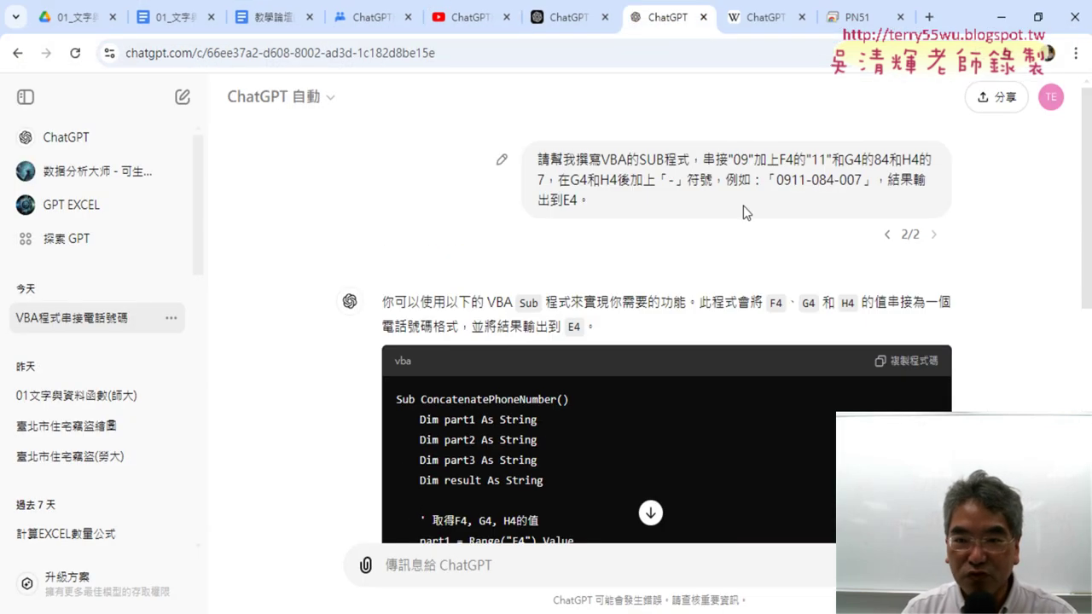
{"action": "left_click_drag", "start_coordinate": [889, 181], "coordinate": [582, 201]}
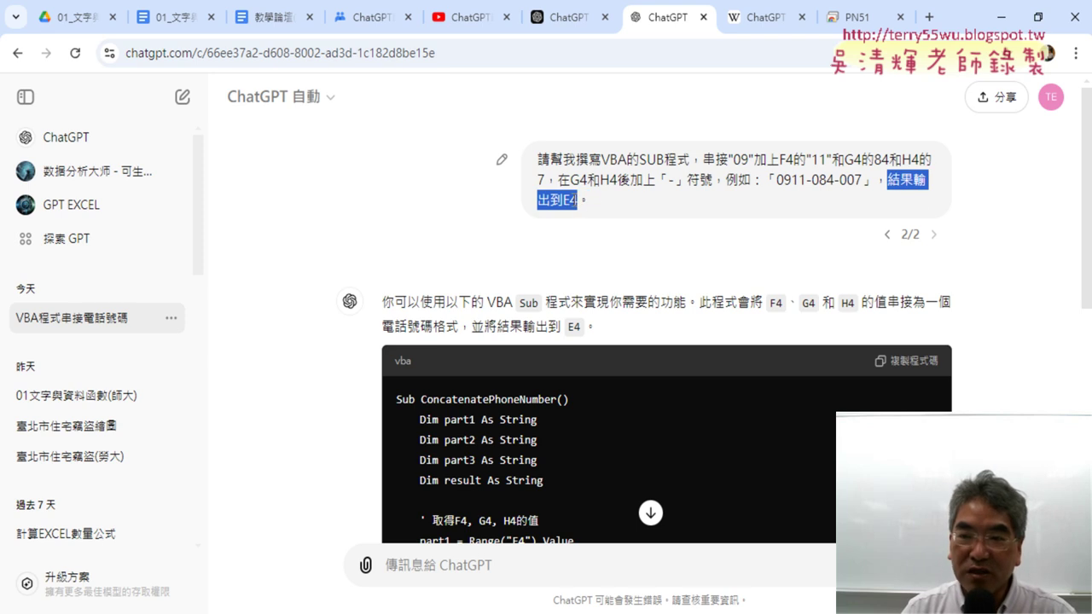
{"action": "left_click", "coordinate": [502, 160]}
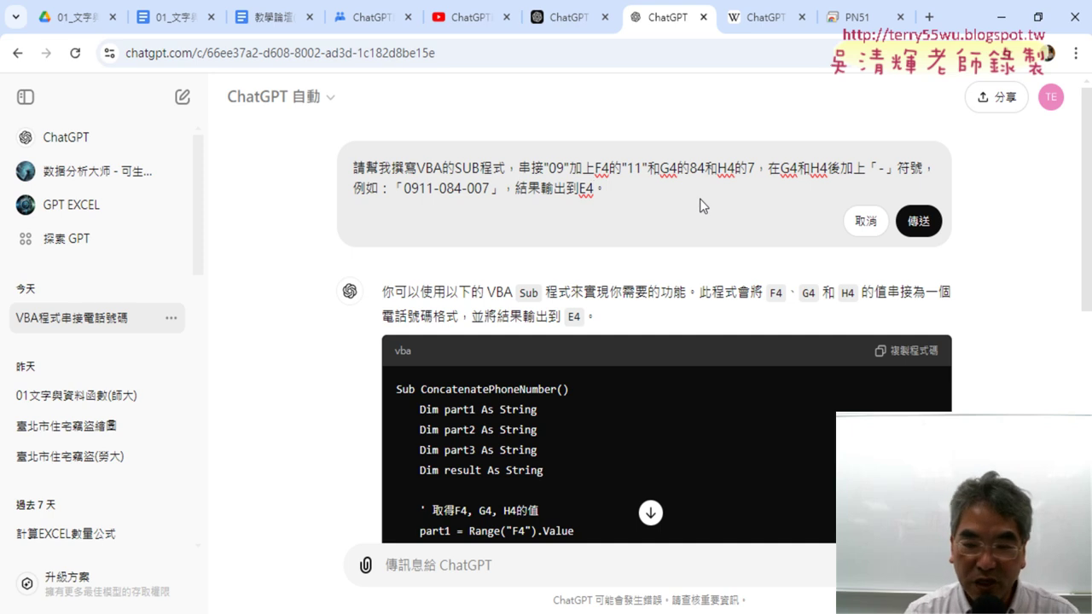
{"action": "type", "text": ":"}
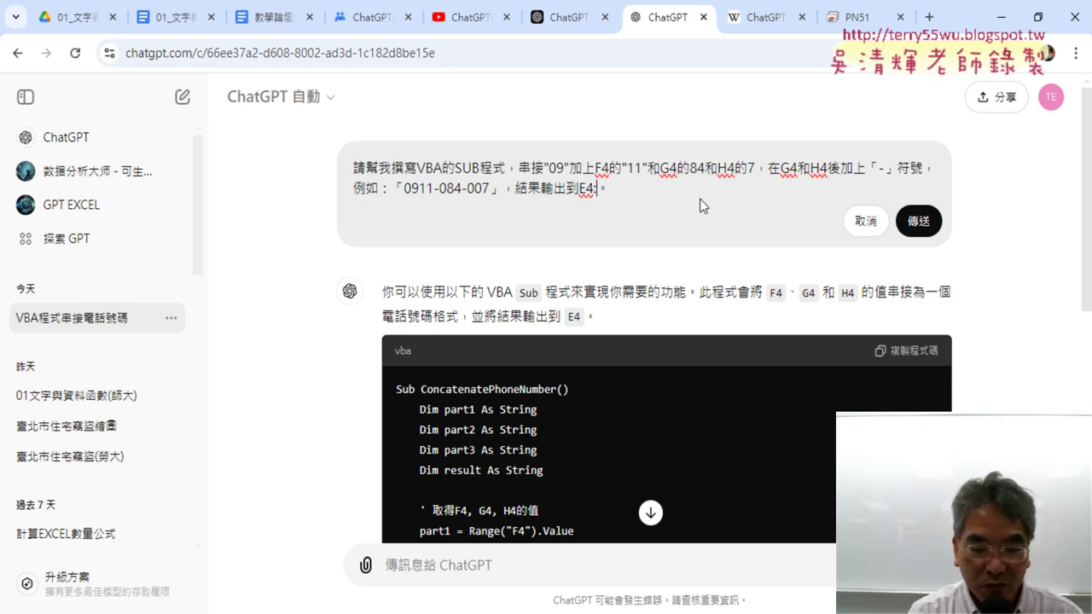
{"action": "type", "text": "E"}
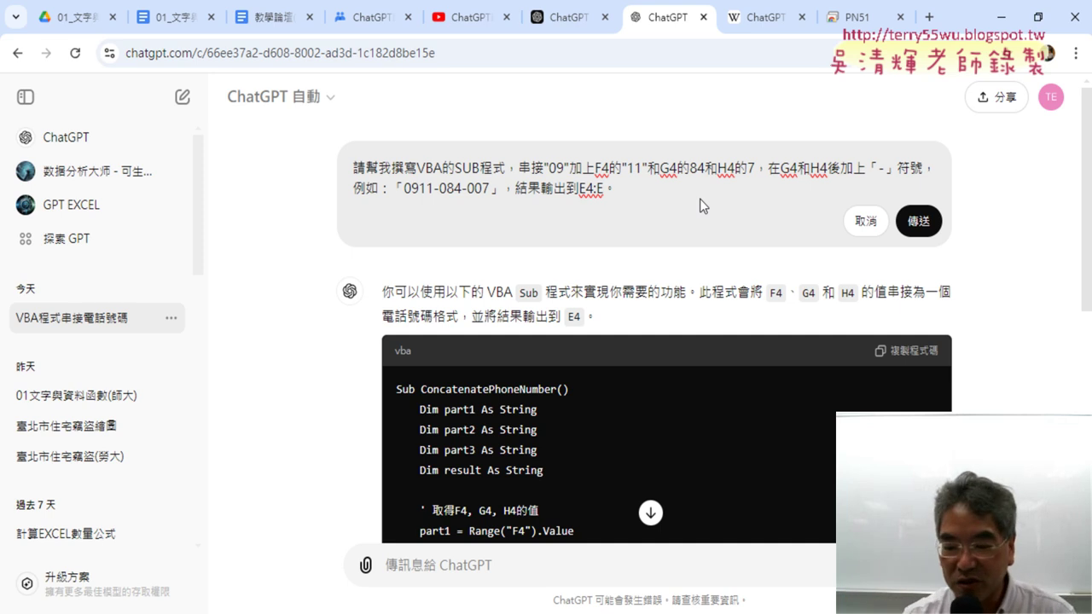
{"action": "type", "text": "103"}
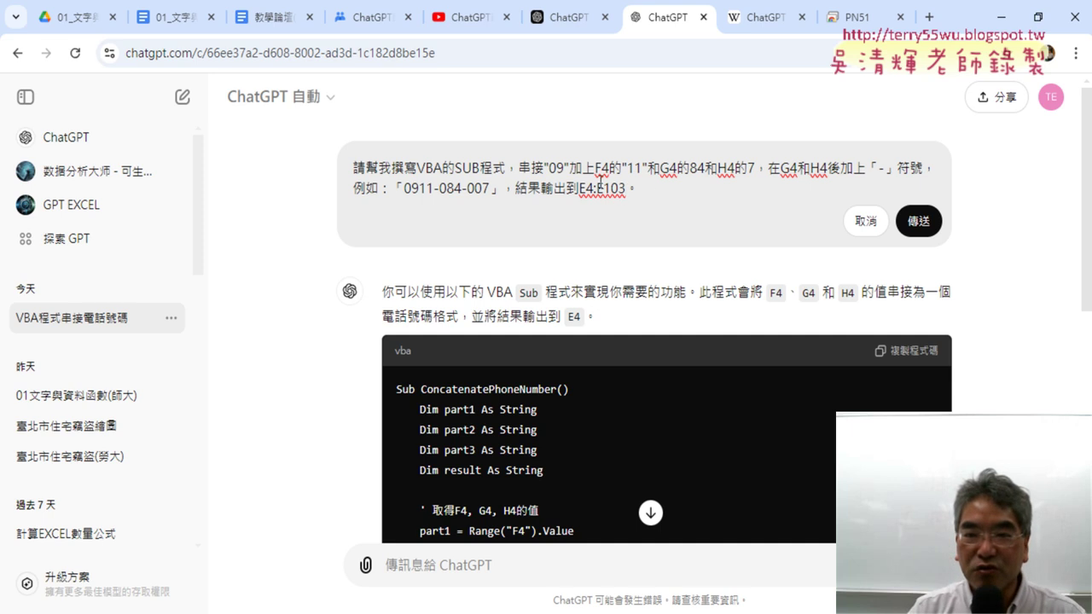
{"action": "left_click_drag", "start_coordinate": [595, 188], "coordinate": [627, 188]}
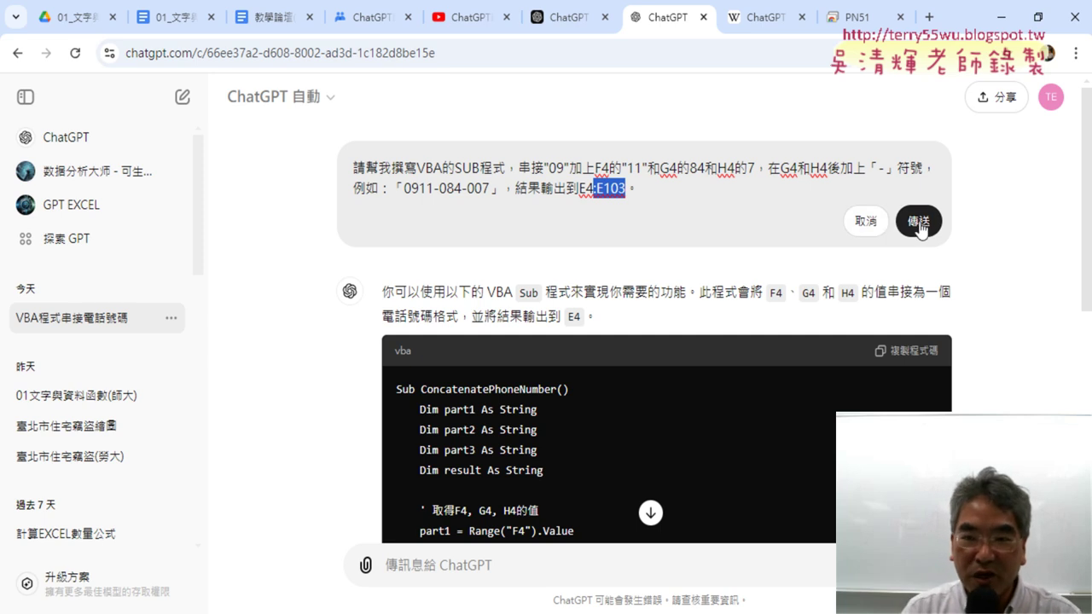
{"action": "left_click", "coordinate": [920, 227]}
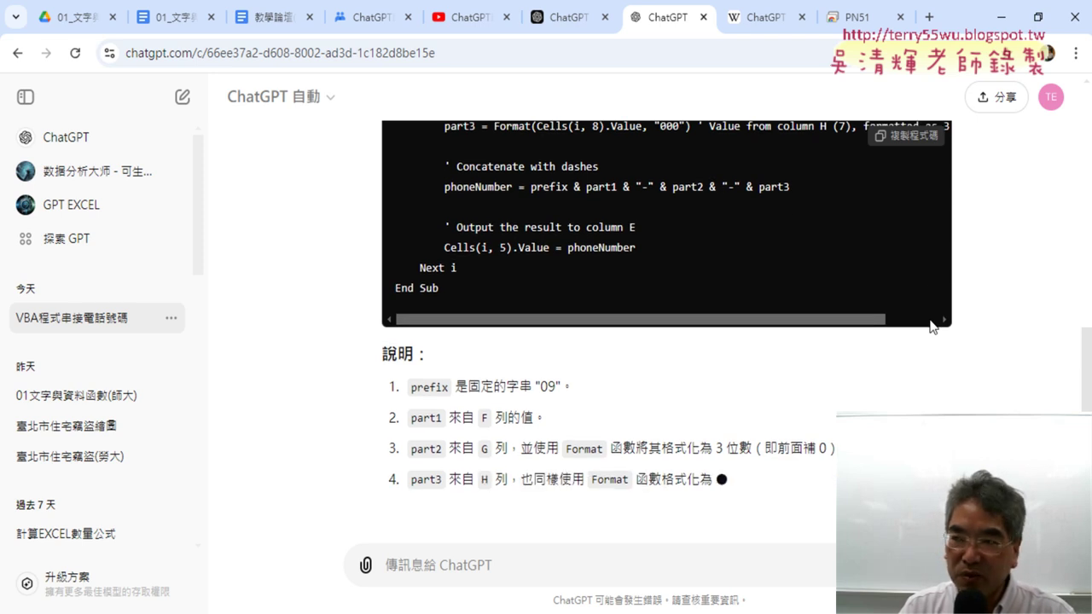
Check the new For i = 4 To 103 loop and copy the generated macro code.
{"action": "scroll", "coordinate": [930, 327], "scroll_direction": "up", "scroll_amount": 2}
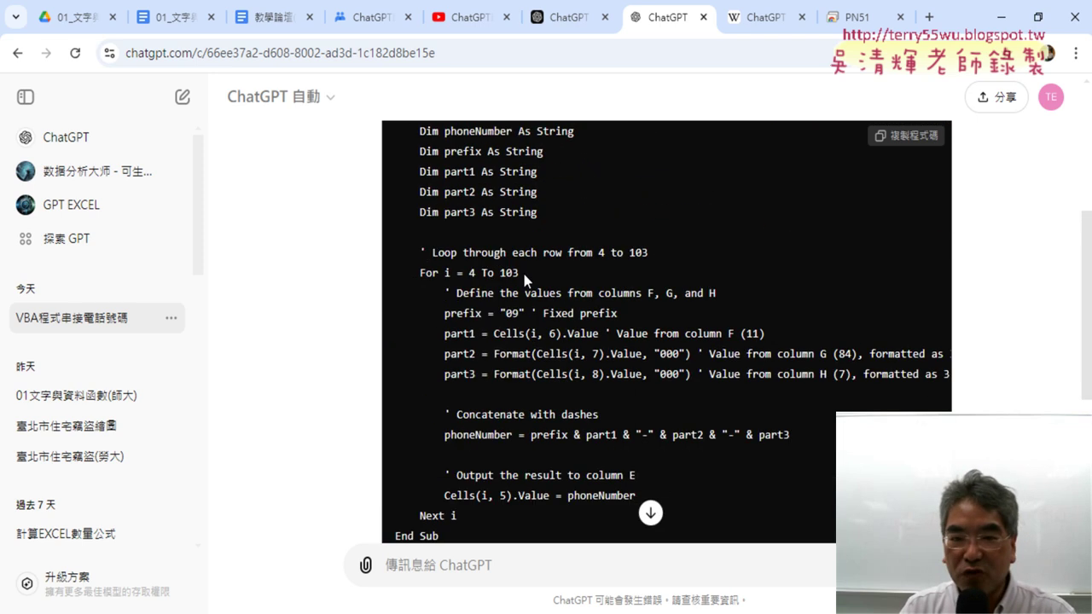
{"action": "left_click_drag", "start_coordinate": [524, 274], "coordinate": [421, 274]}
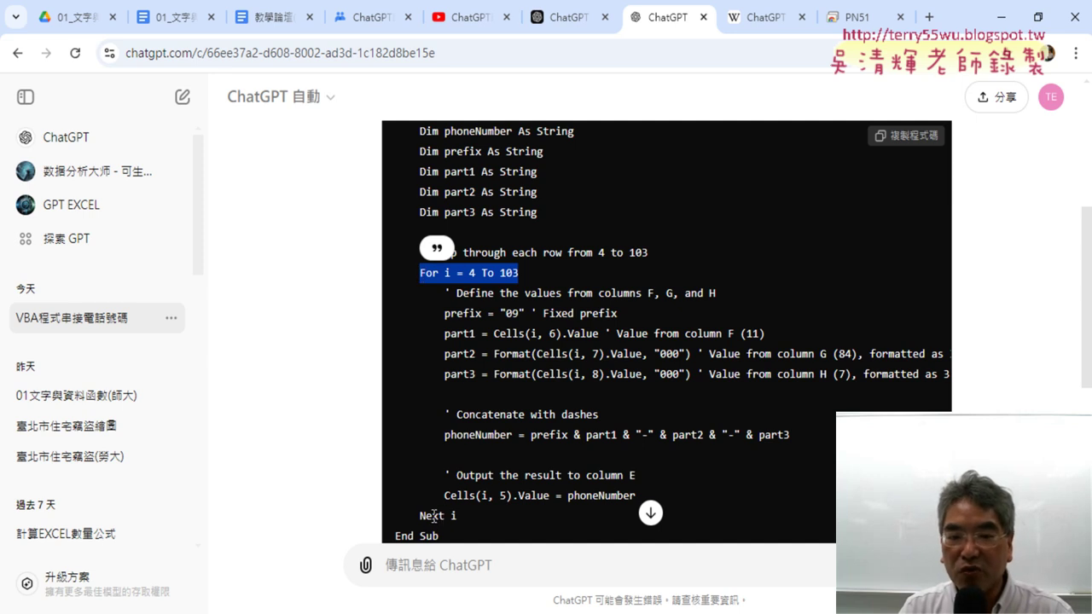
{"action": "left_click", "coordinate": [433, 278]}
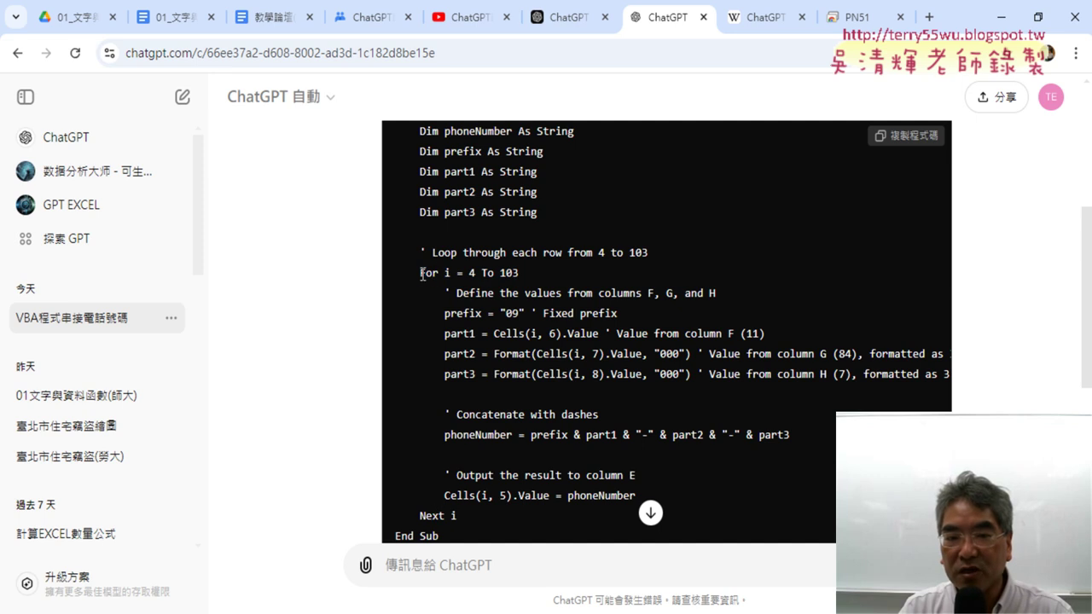
{"action": "left_click_drag", "start_coordinate": [422, 274], "coordinate": [521, 275]}
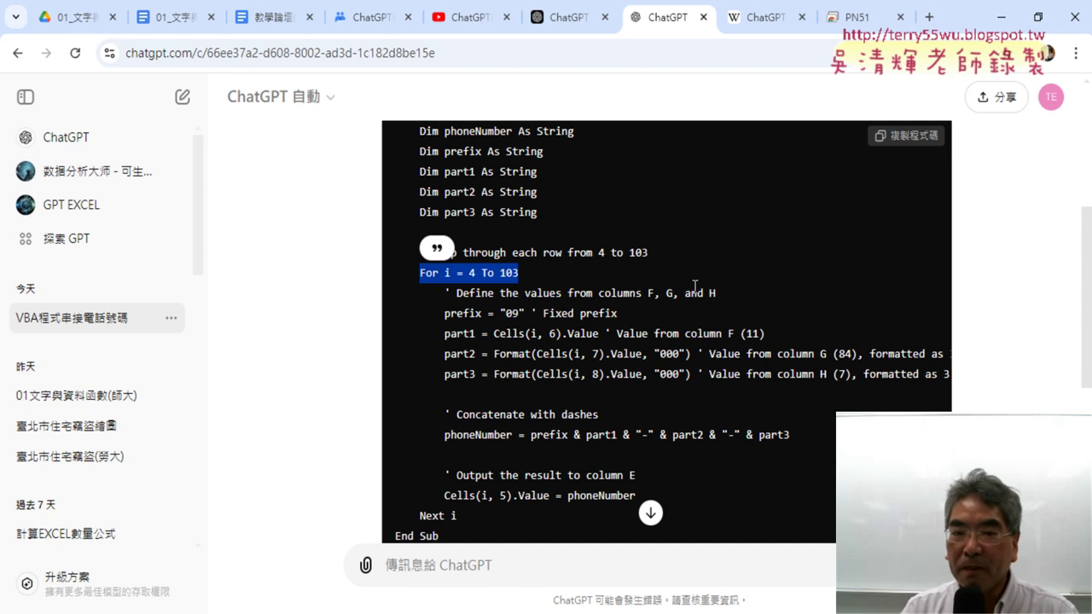
{"action": "left_click", "coordinate": [483, 272]}
{"action": "double_click", "coordinate": [472, 274]}
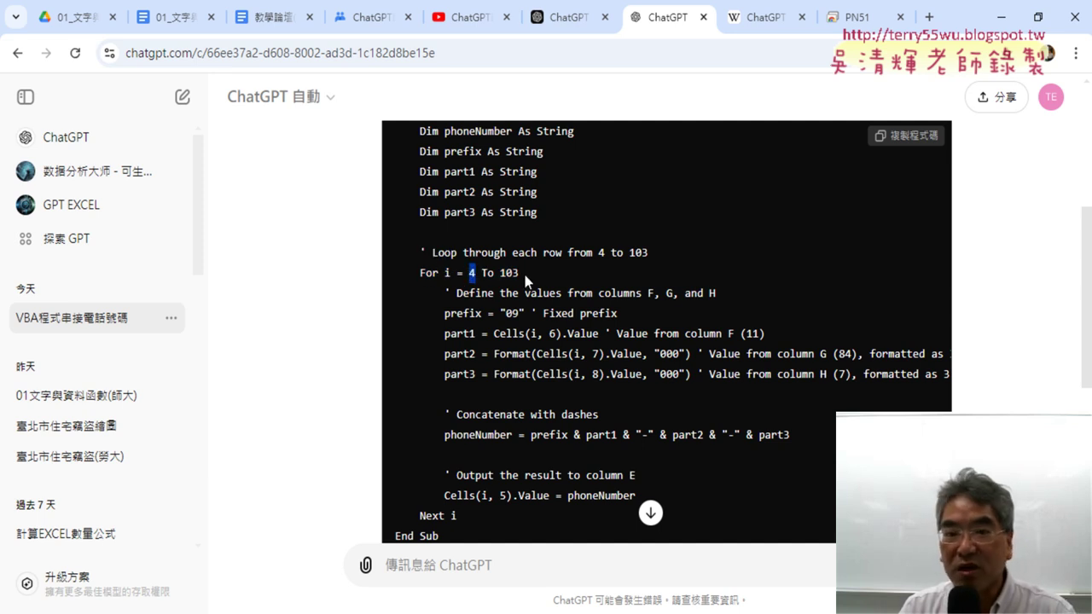
{"action": "left_click", "coordinate": [452, 273]}
{"action": "double_click", "coordinate": [452, 272]}
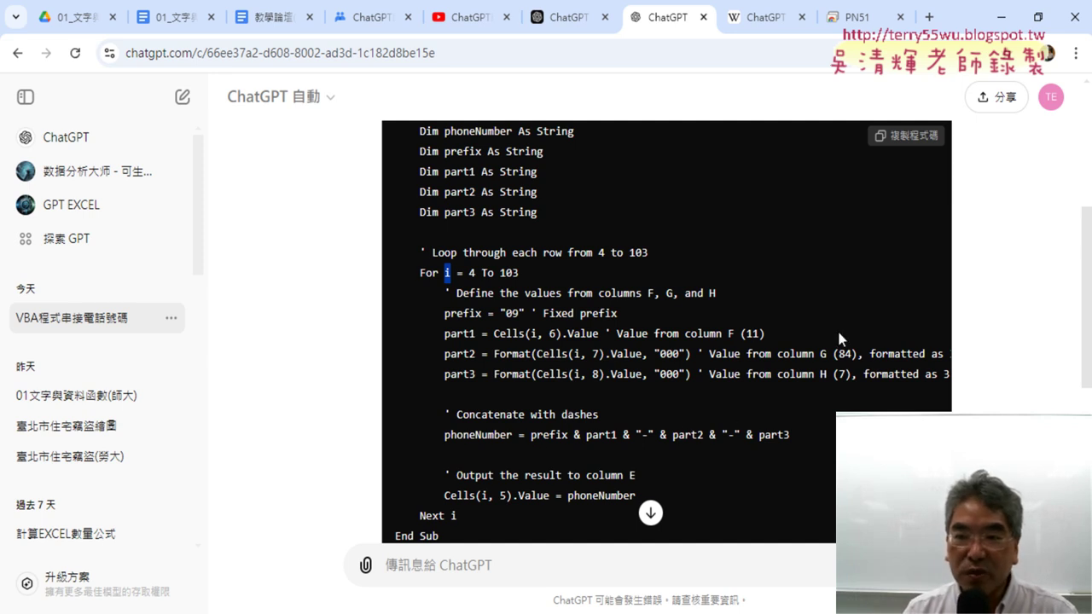
{"action": "left_click", "coordinate": [923, 136]}
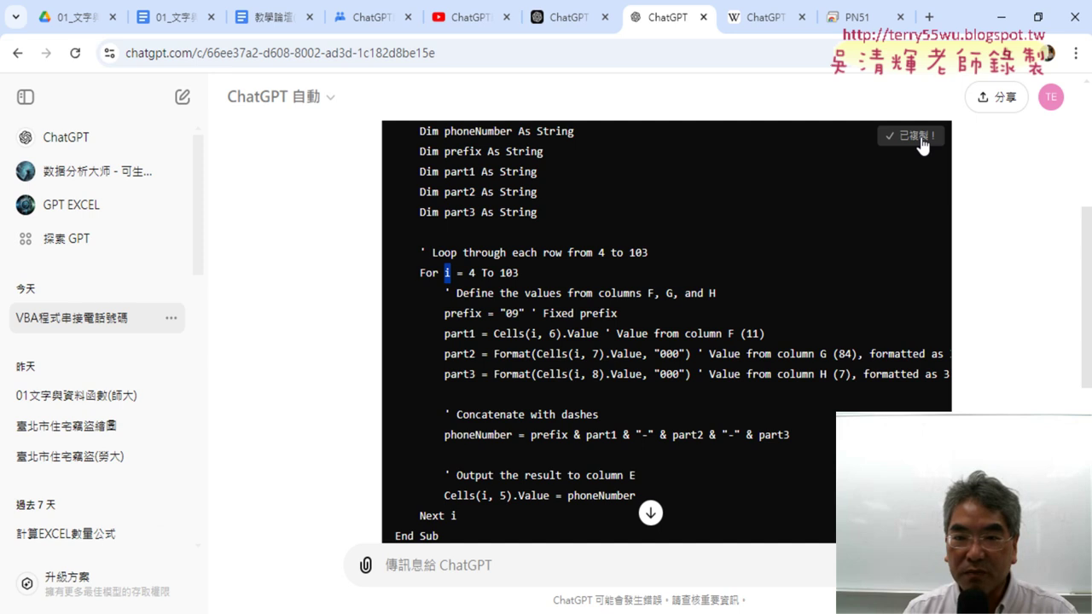
{"action": "left_click", "coordinate": [1001, 18]}
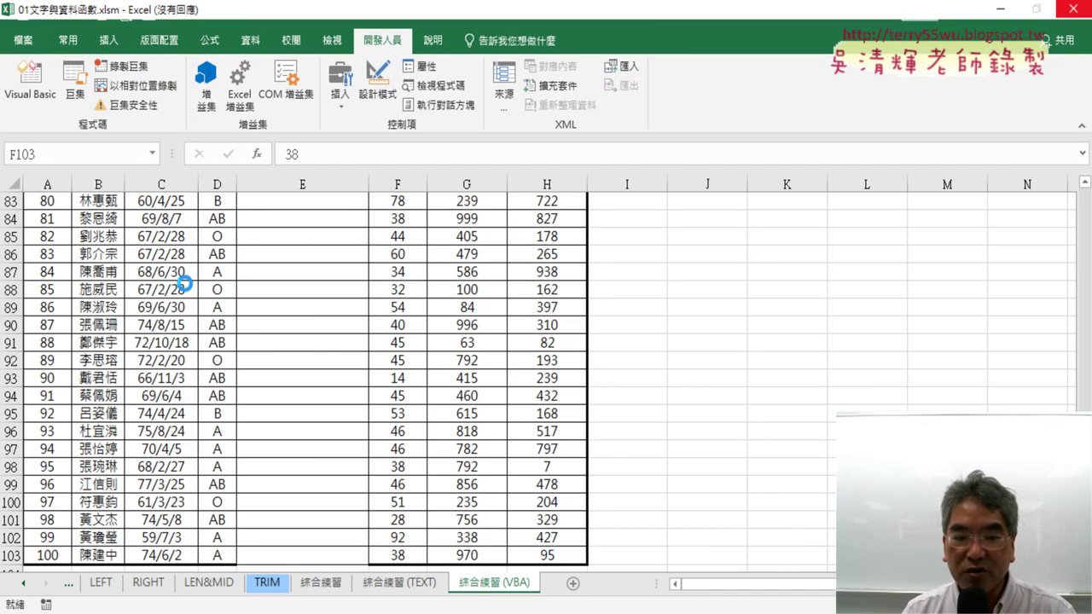
Replace the old Sub 手機 body with the pasted loop code and delete the duplicate ConcatenatePhoneNumber header.
{"action": "left_click", "coordinate": [355, 578]}
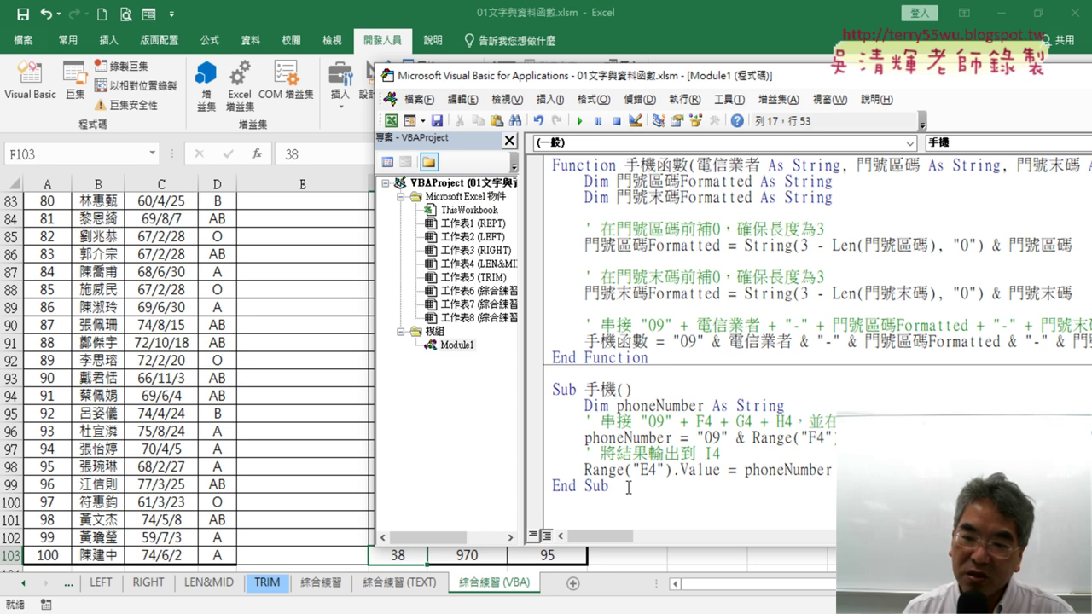
{"action": "mouse_move", "coordinate": [627, 488]}
{"action": "left_mouse_down"}
{"action": "mouse_move", "coordinate": [569, 421]}
{"action": "mouse_move", "coordinate": [541, 407]}
{"action": "left_mouse_up"}
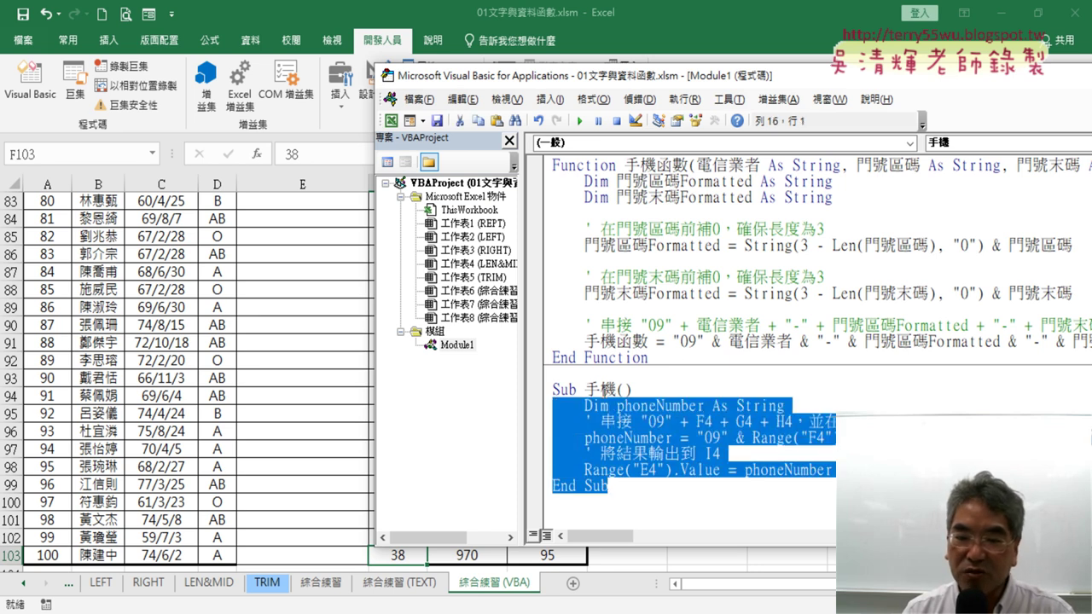
{"action": "key", "text": "ctrl+v"}
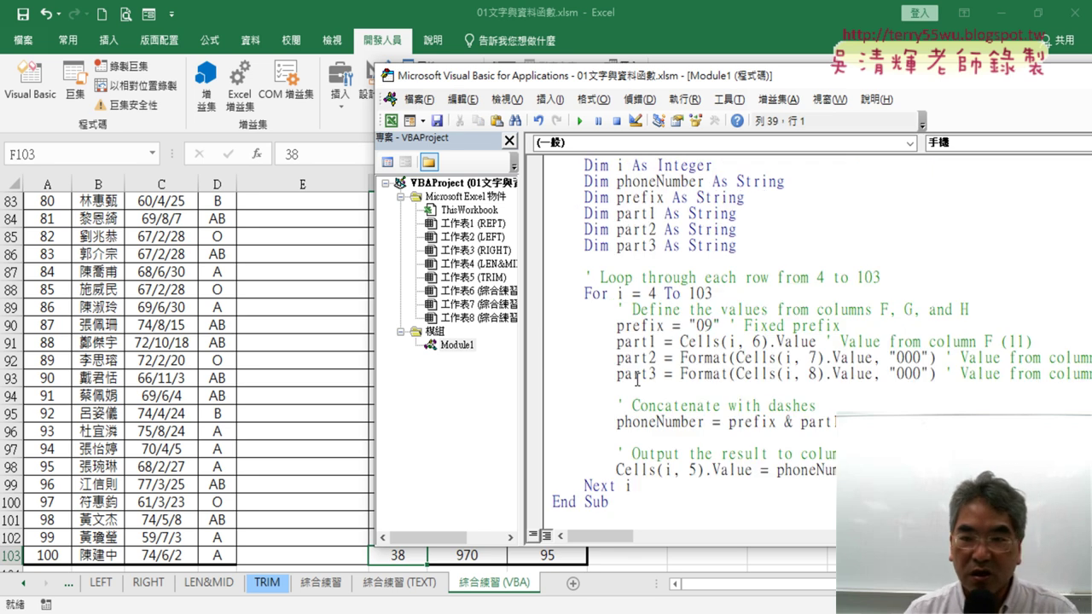
{"action": "scroll", "coordinate": [768, 293], "scroll_direction": "up", "scroll_amount": 3}
{"action": "left_click_drag", "start_coordinate": [775, 293], "coordinate": [551, 294]}
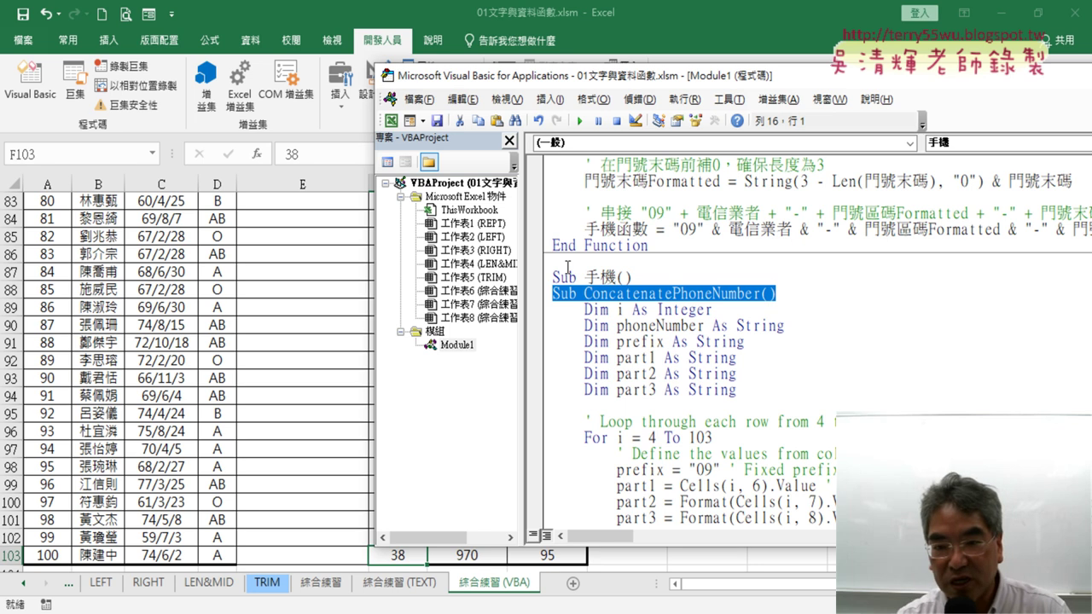
{"action": "key", "text": "Delete"}
{"action": "key", "text": "Delete"}
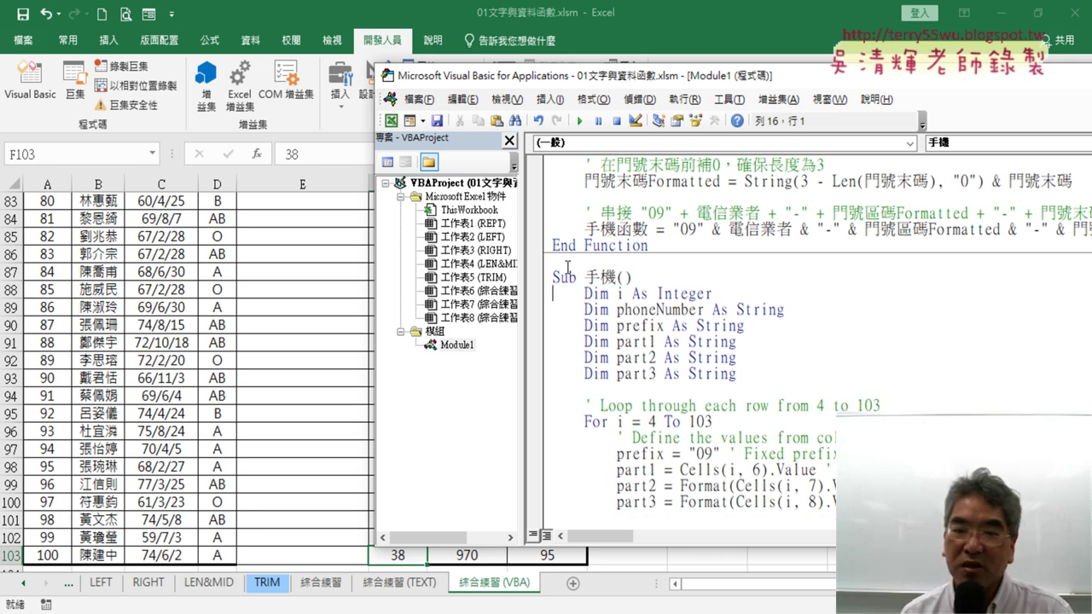
Rename the procedure from 手機 to 手機01.
{"action": "left_click_drag", "start_coordinate": [553, 277], "coordinate": [577, 277]}
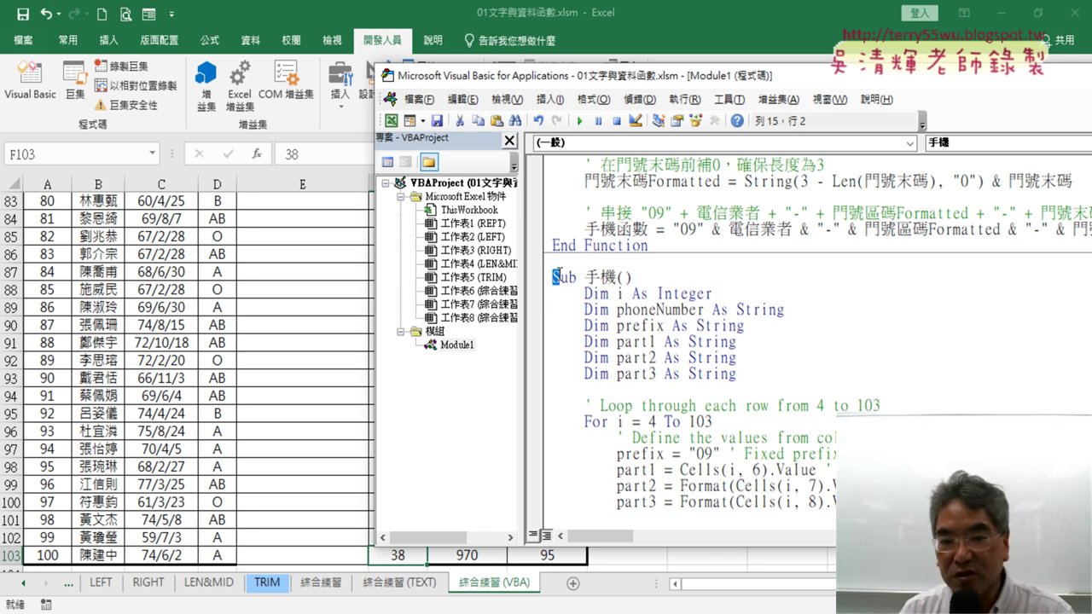
{"action": "double_click", "coordinate": [602, 278]}
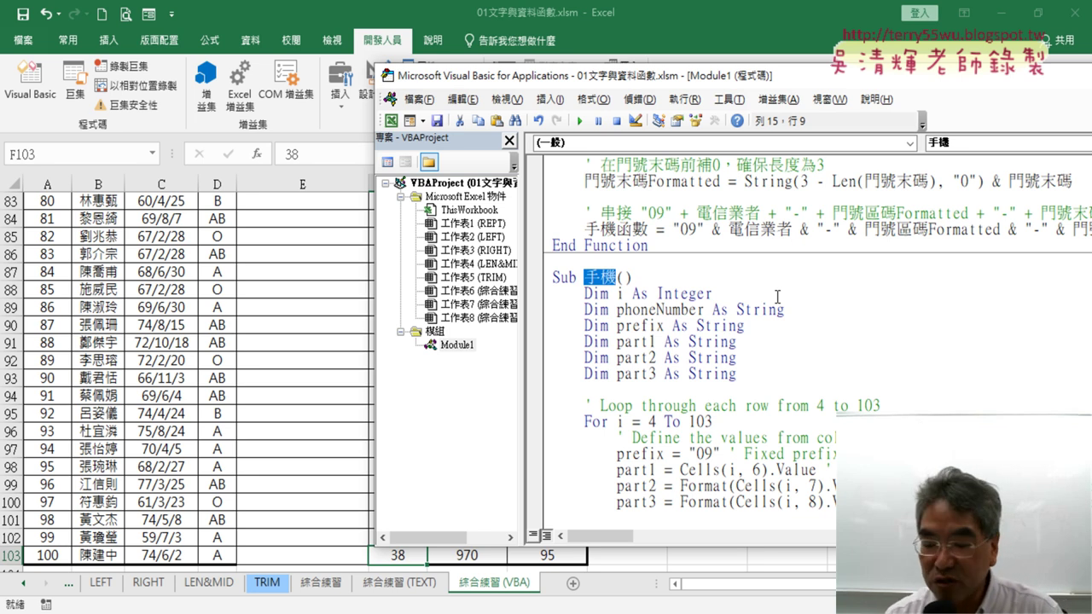
{"action": "key", "text": "Left"}
{"action": "type", "text": "0"}
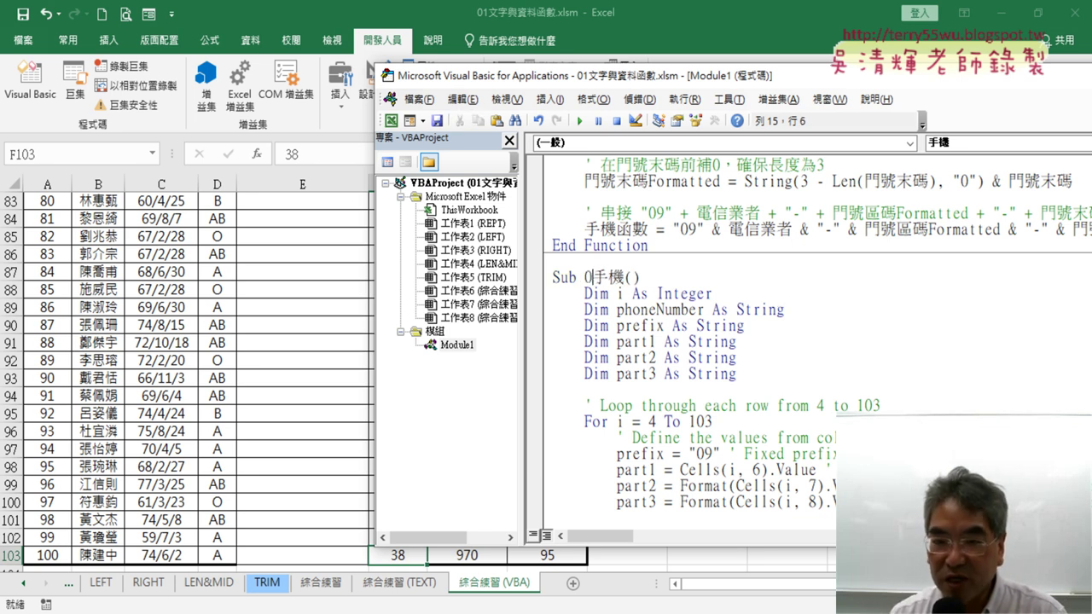
{"action": "type", "text": "1"}
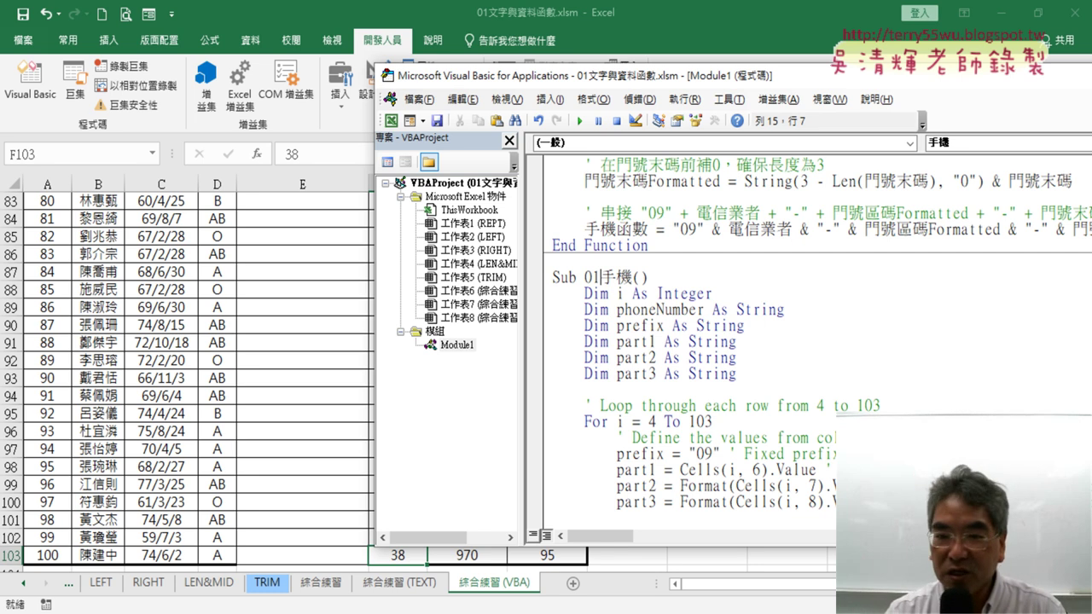
{"action": "key", "text": "BackSpace"}
{"action": "key", "text": "BackSpace"}
{"action": "key", "text": "Right"}
{"action": "key", "text": "Right"}
{"action": "type", "text": "0"}
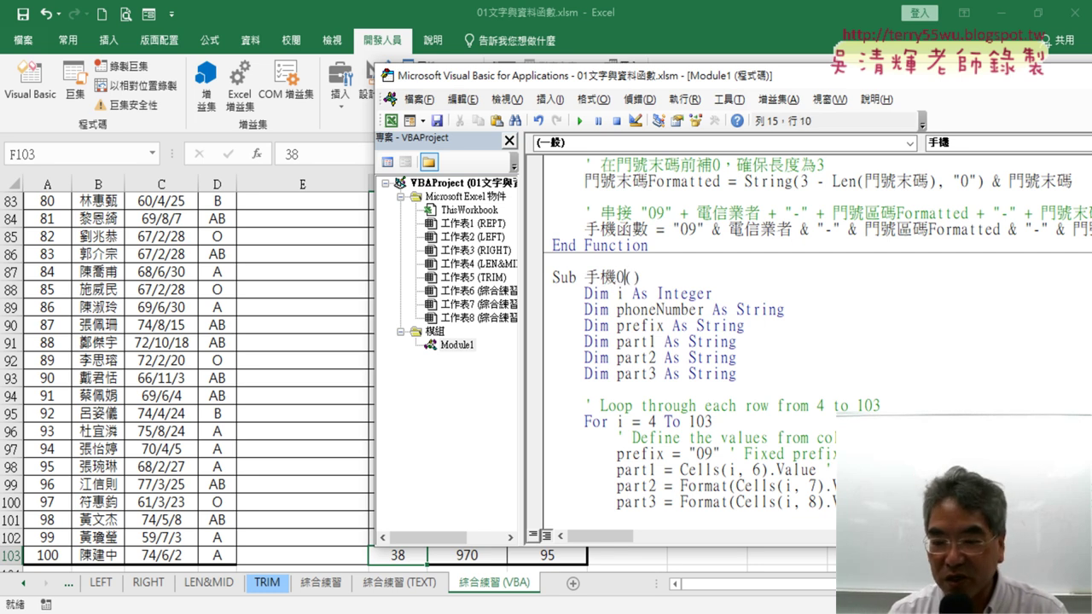
{"action": "type", "text": "1"}
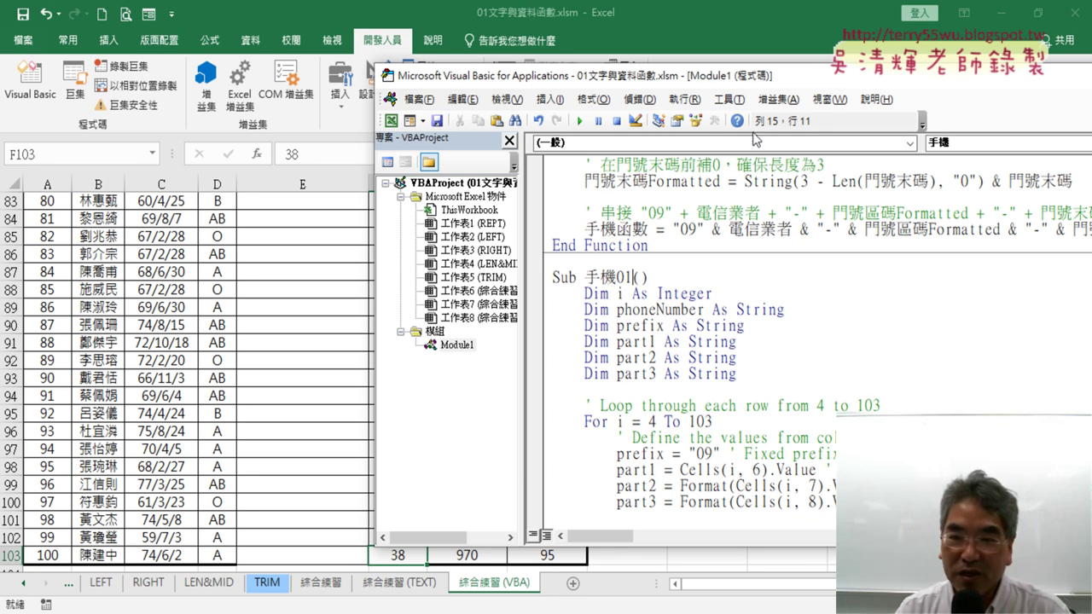
Reposition the editor and review the loop range i = 4 To 103.
{"action": "left_click_drag", "start_coordinate": [756, 90], "coordinate": [651, 58]}
{"action": "scroll", "coordinate": [674, 192], "scroll_direction": "down", "scroll_amount": 1}
{"action": "scroll", "coordinate": [674, 192], "scroll_direction": "down", "scroll_amount": 2}
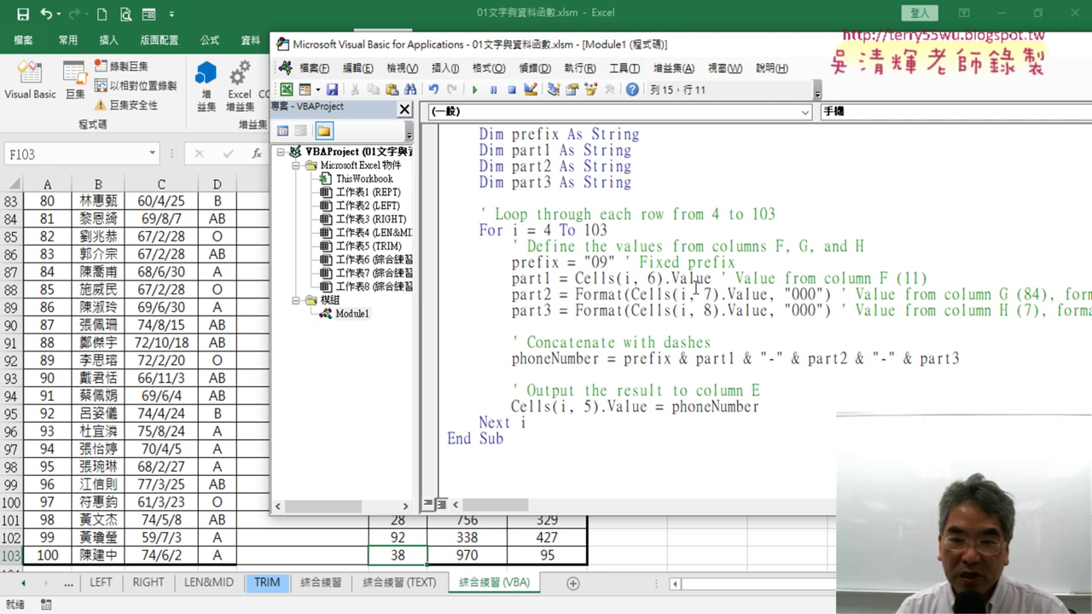
{"action": "left_click", "coordinate": [616, 230]}
{"action": "left_click_drag", "start_coordinate": [616, 230], "coordinate": [511, 229]}
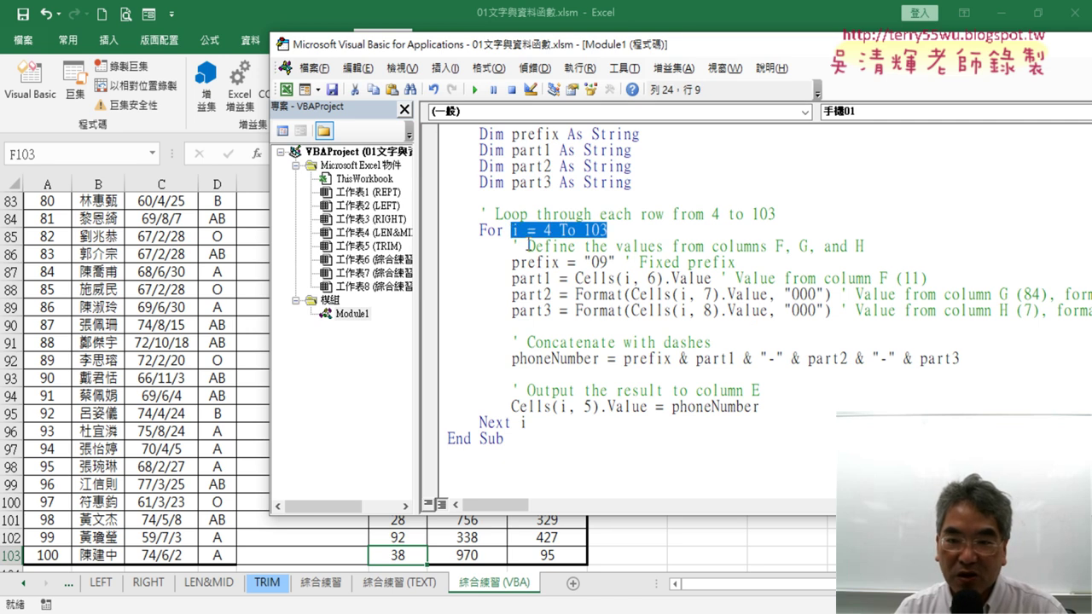
{"action": "left_click", "coordinate": [753, 268]}
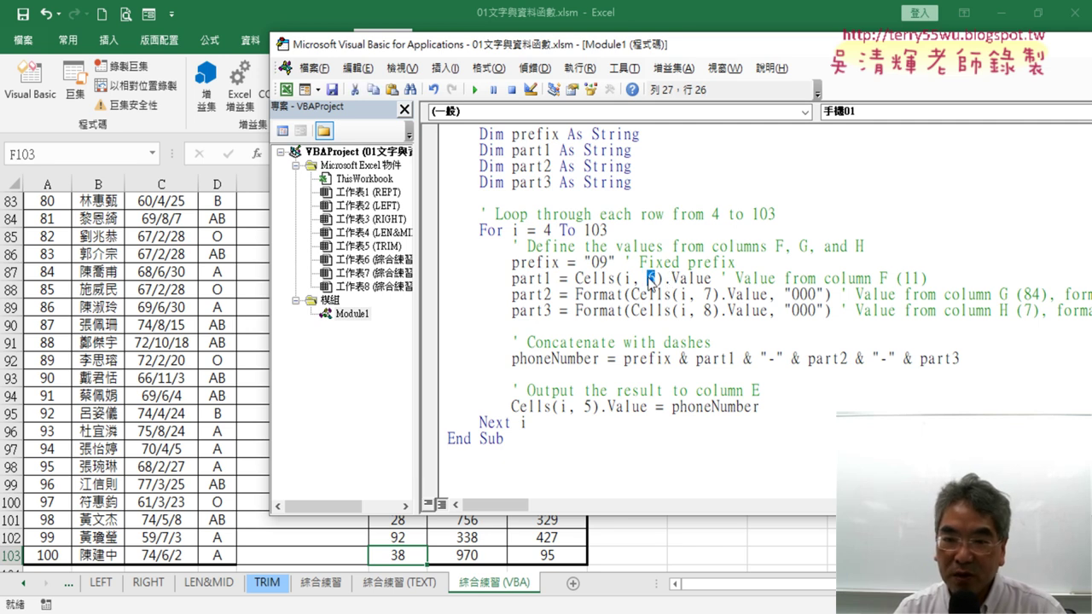
Examine the part1 line's Cells(i, 6) arguments and reveal sheet columns F–H.
{"action": "double_click", "coordinate": [580, 279]}
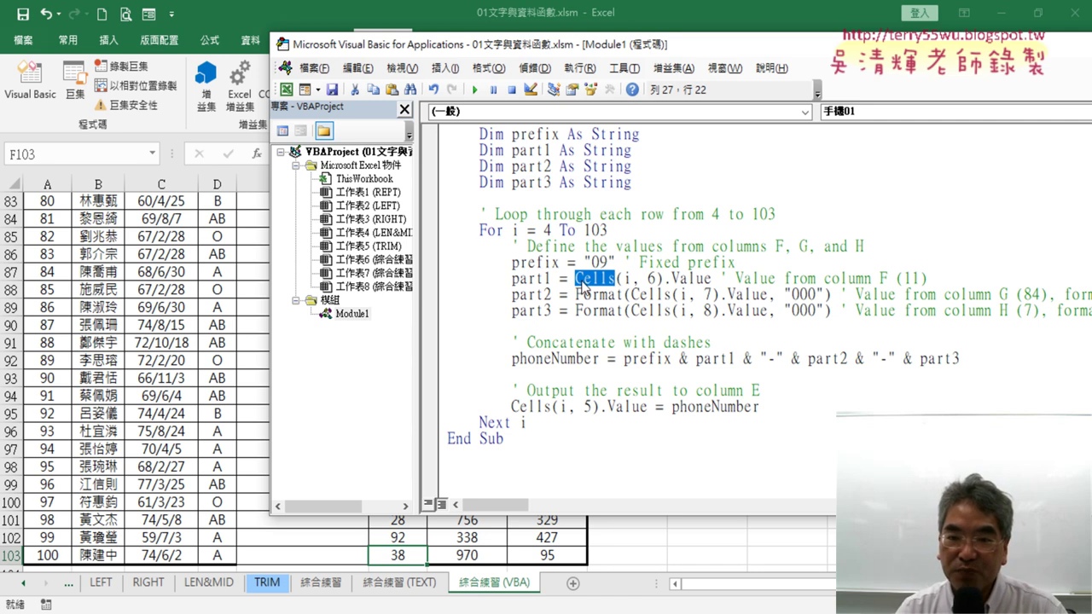
{"action": "left_click_drag", "start_coordinate": [616, 279], "coordinate": [663, 279]}
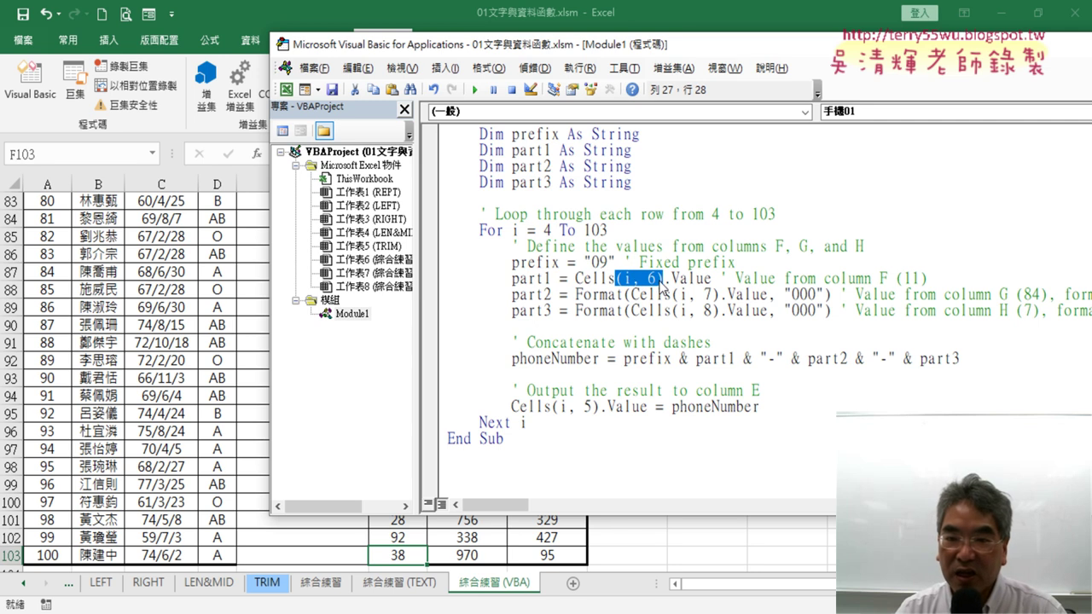
{"action": "double_click", "coordinate": [547, 230]}
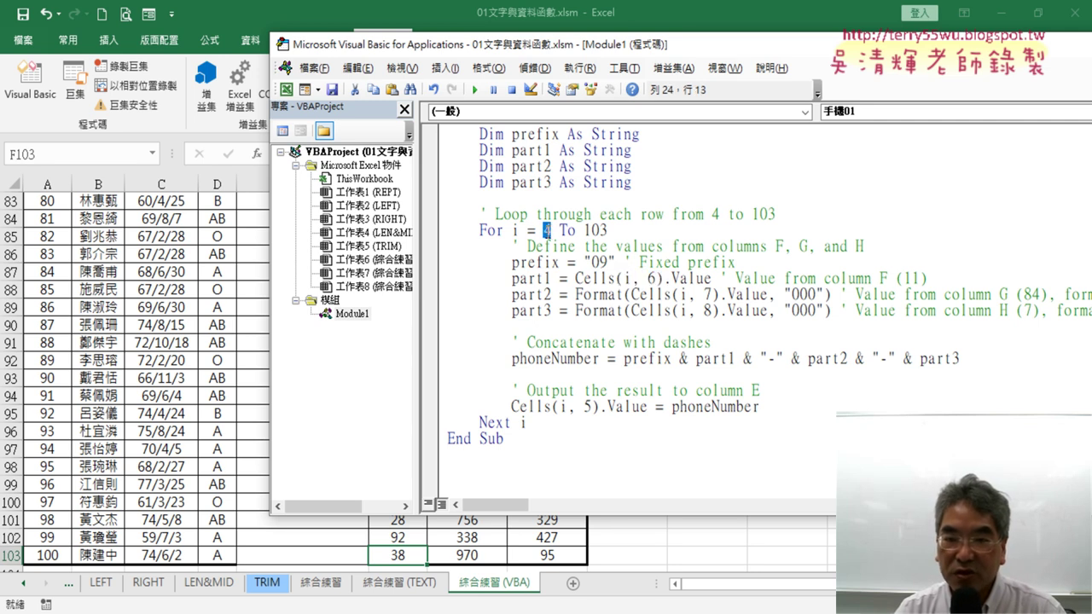
{"action": "double_click", "coordinate": [629, 279]}
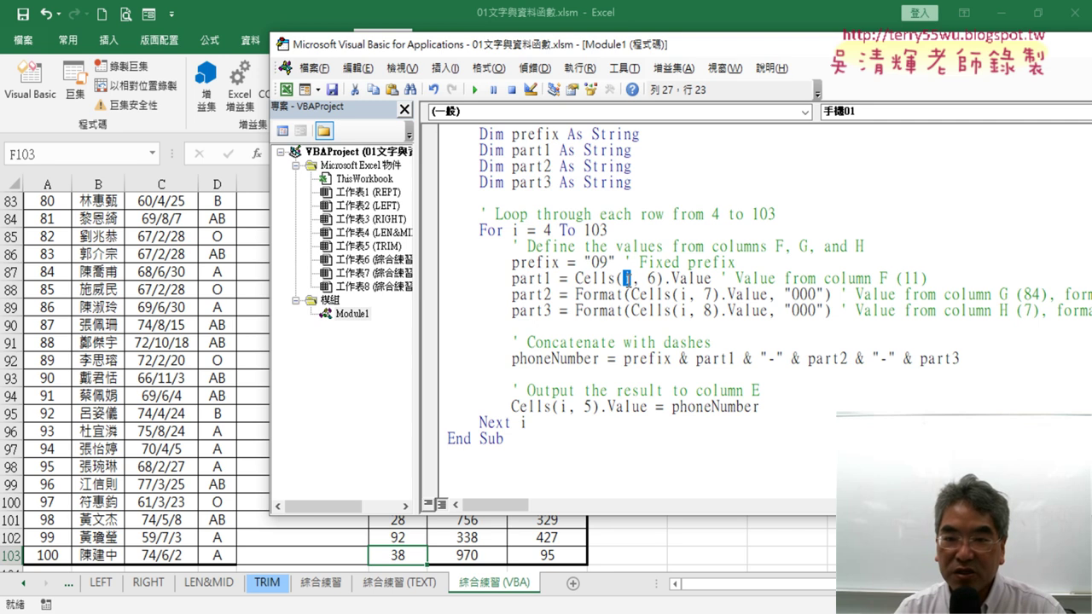
{"action": "double_click", "coordinate": [652, 279]}
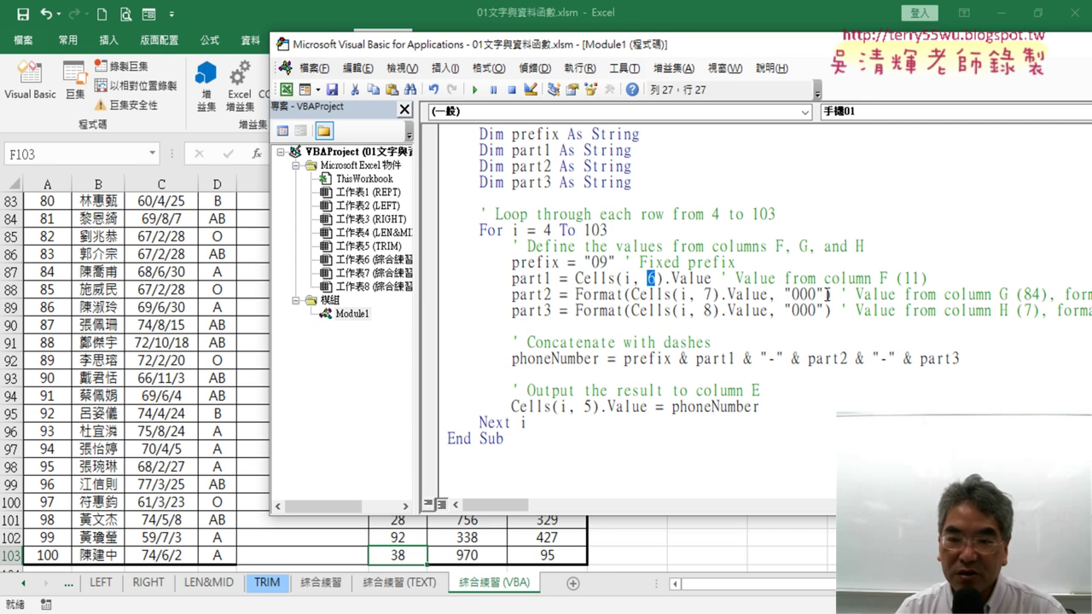
{"action": "left_click_drag", "start_coordinate": [785, 43], "coordinate": [784, 262]}
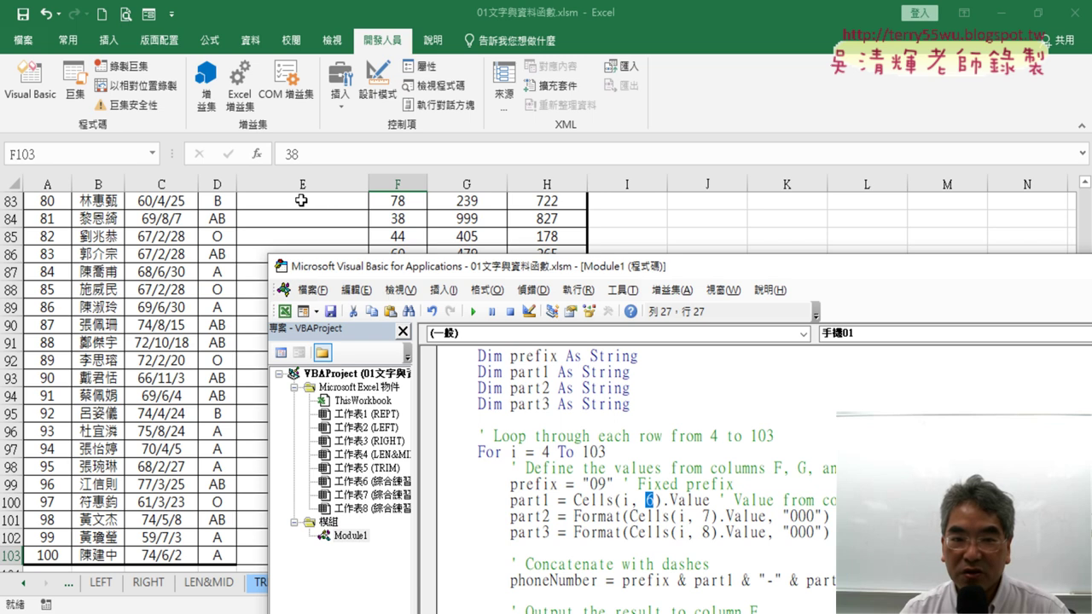
{"action": "left_click_drag", "start_coordinate": [629, 273], "coordinate": [706, 96]}
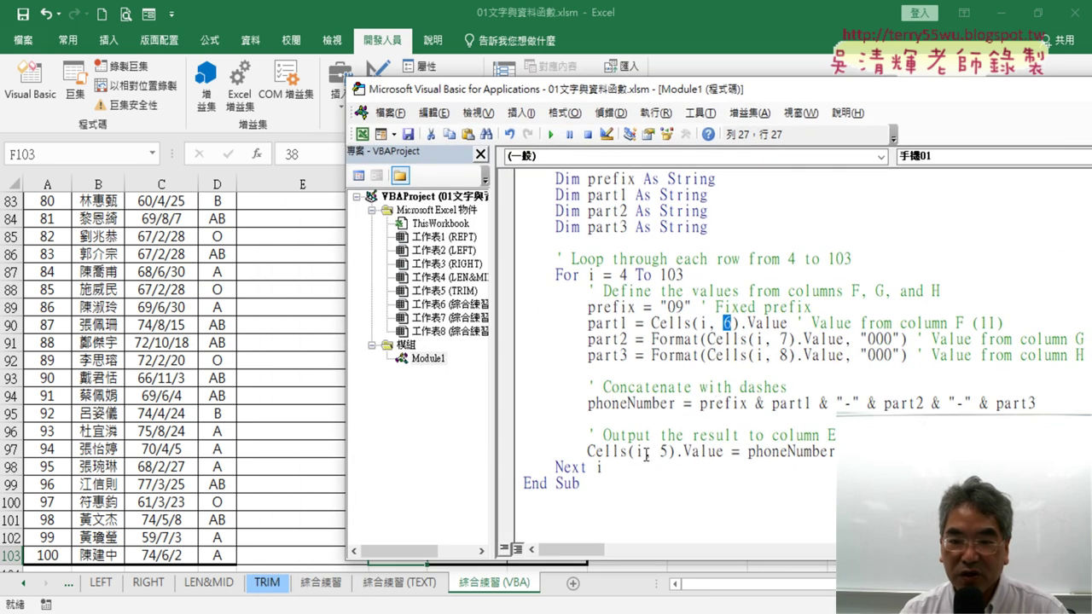
{"action": "double_click", "coordinate": [639, 451]}
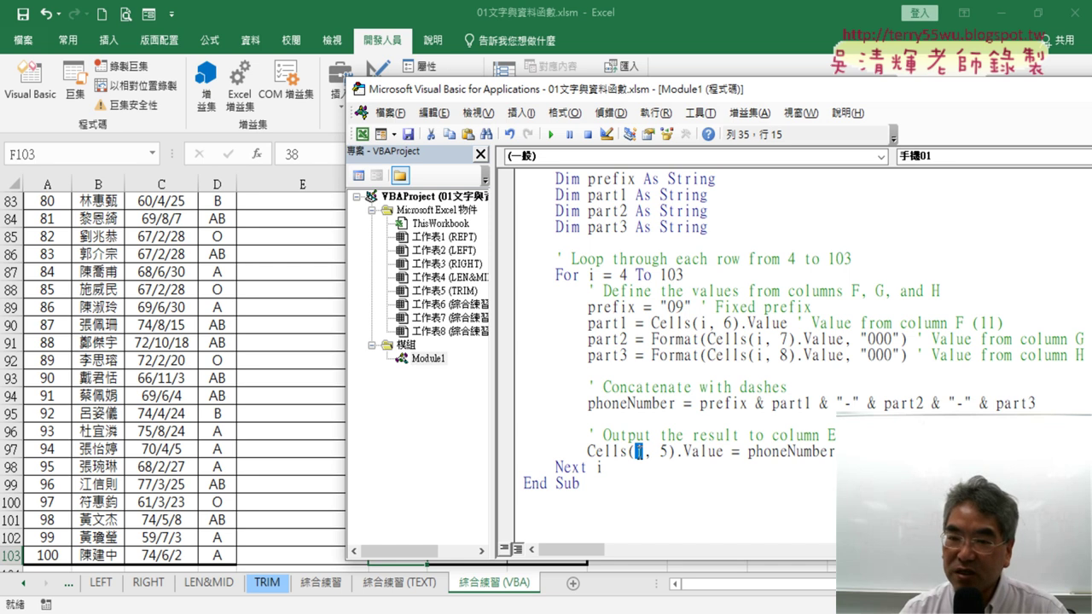
{"action": "double_click", "coordinate": [623, 275]}
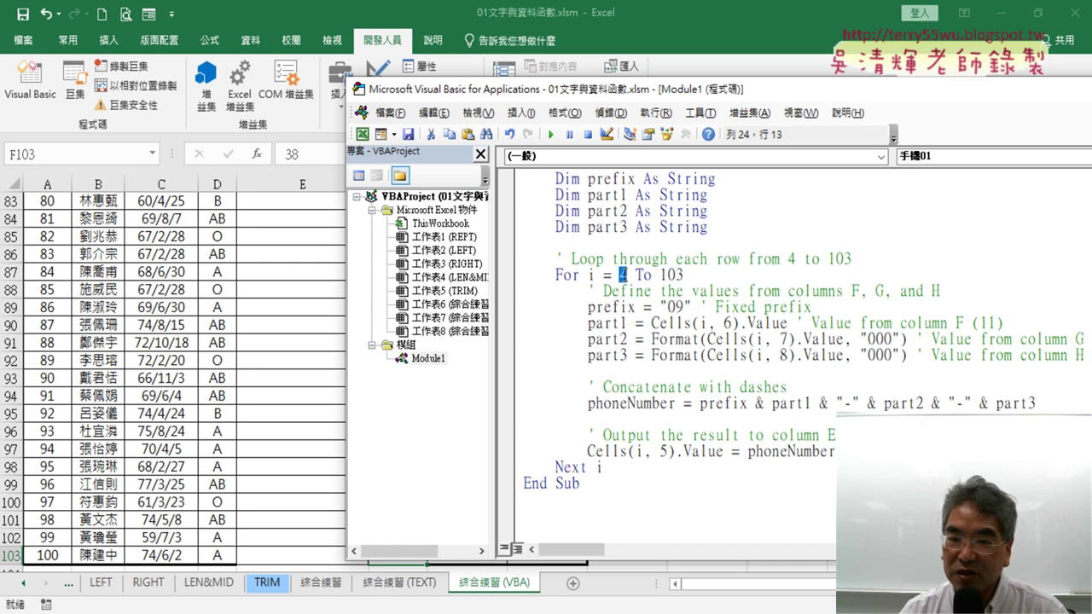
{"action": "double_click", "coordinate": [665, 451]}
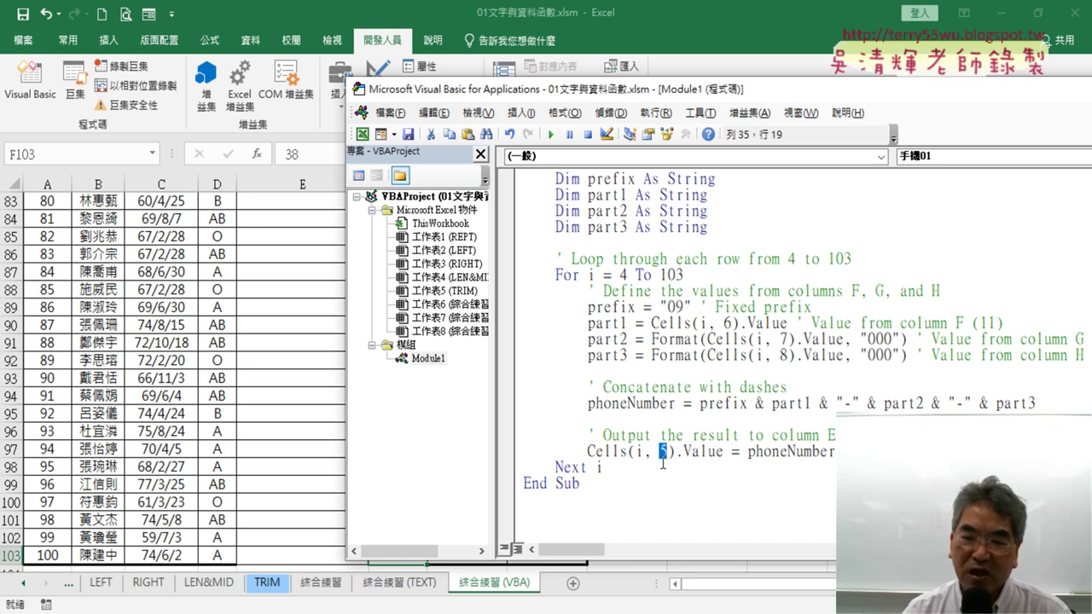
{"action": "double_click", "coordinate": [729, 323]}
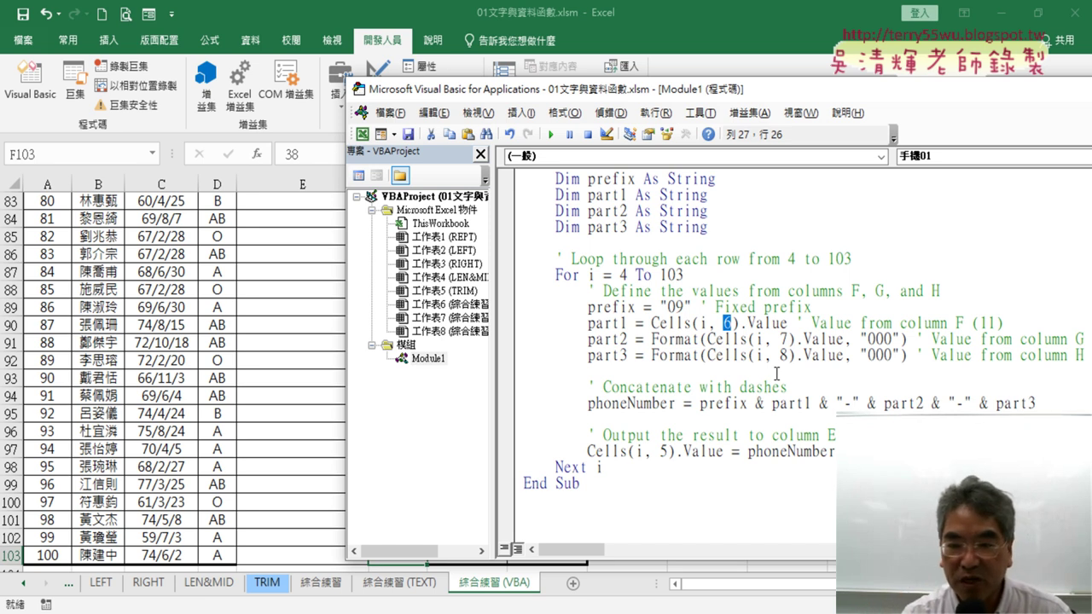
Change the part1, part2 and part3 columns from 6, 7, 8 to "F", "G", "H".
{"action": "key", "text": "Delete"}
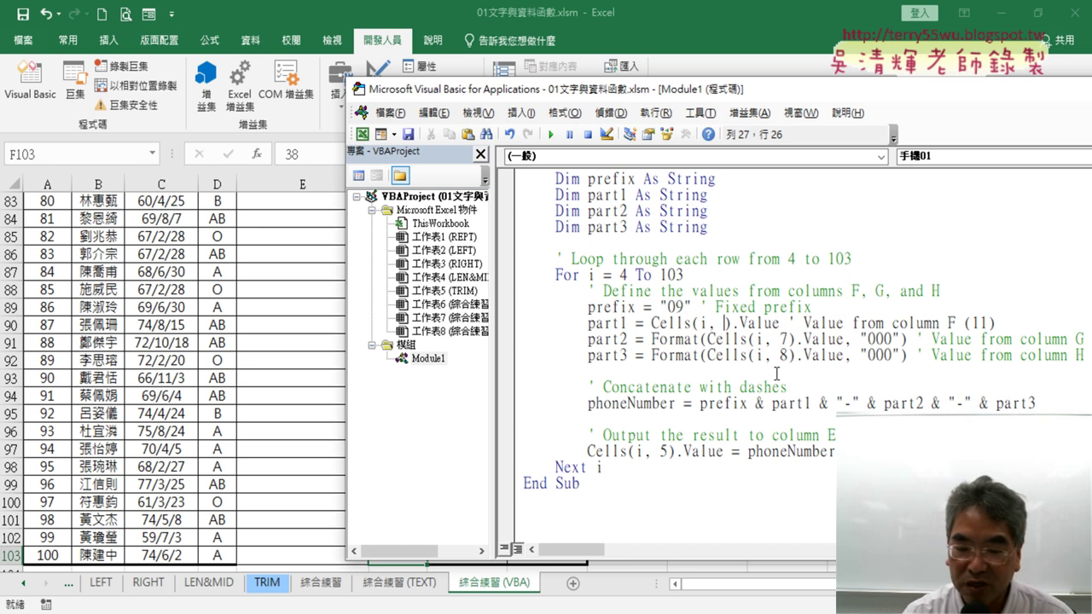
{"action": "type", "text": "\"\""}
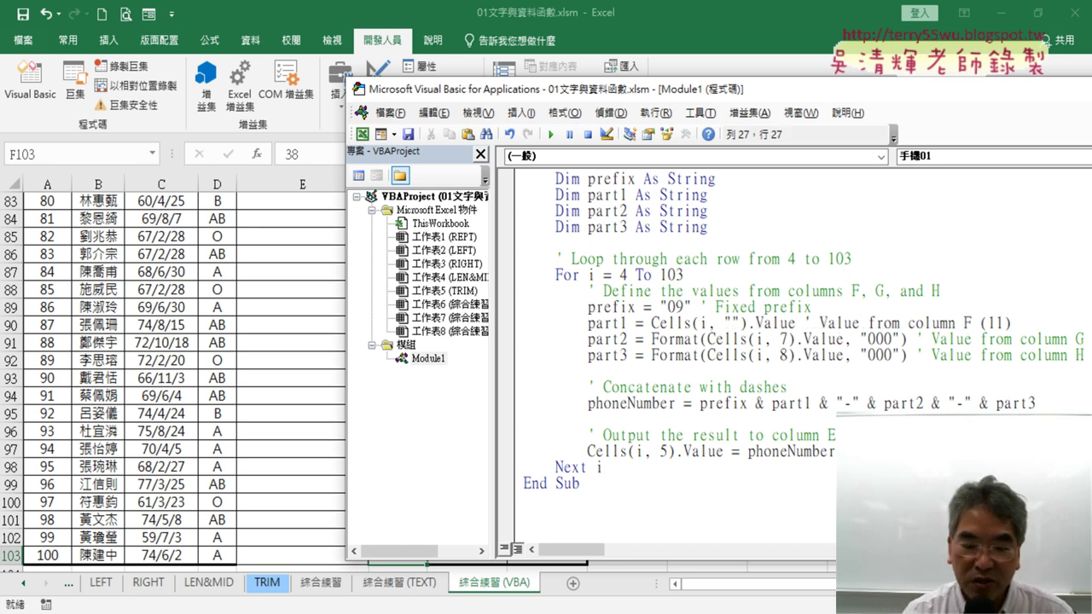
{"action": "type", "text": "F"}
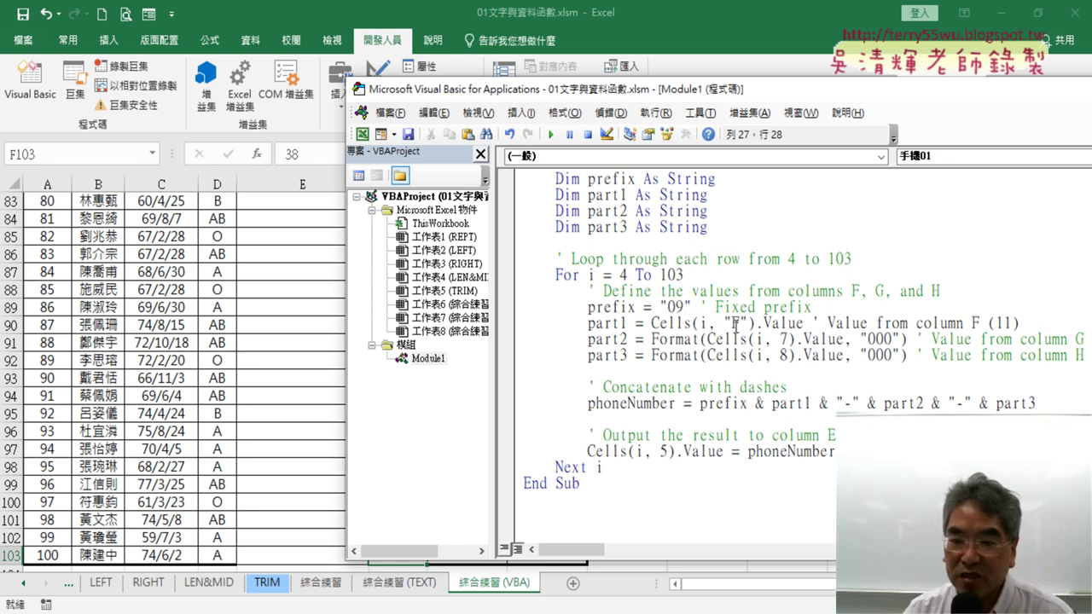
{"action": "left_click_drag", "start_coordinate": [725, 323], "coordinate": [748, 322]}
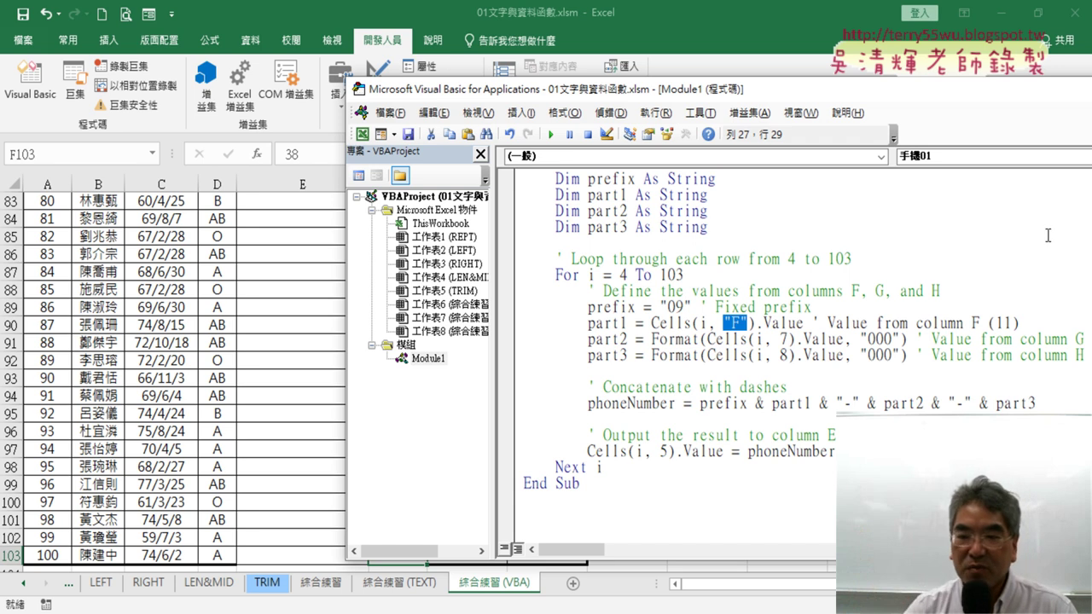
{"action": "double_click", "coordinate": [781, 339]}
{"action": "type", "text": "\"\""}
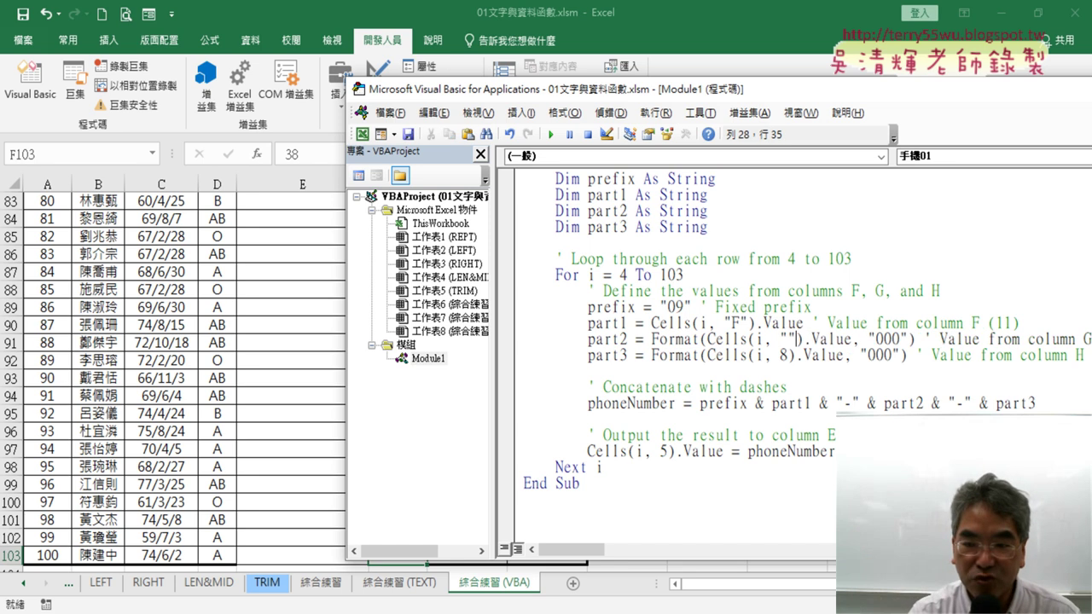
{"action": "type", "text": "G"}
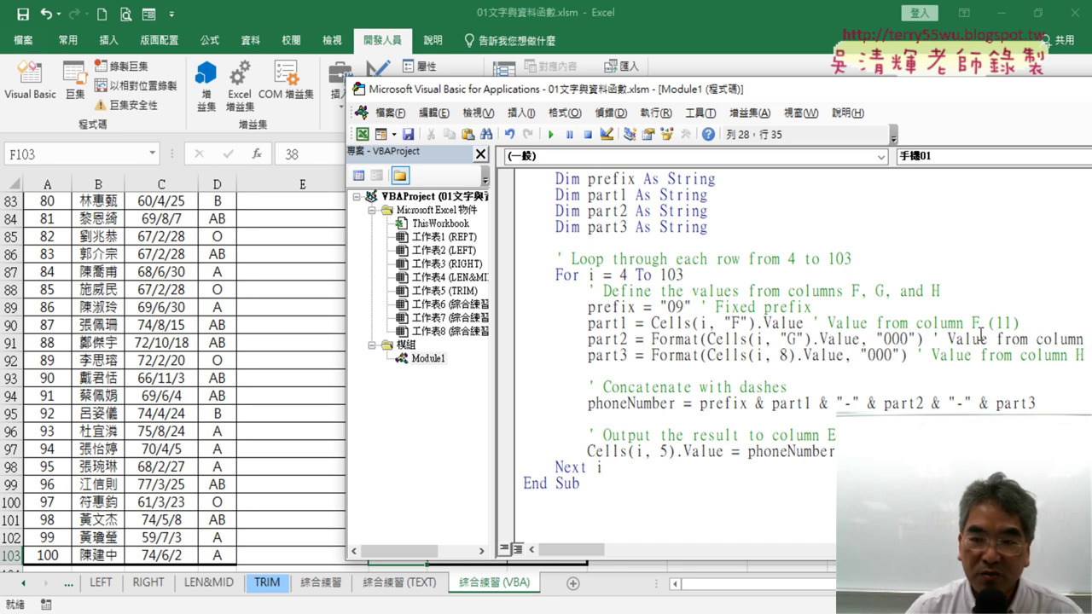
{"action": "double_click", "coordinate": [784, 355]}
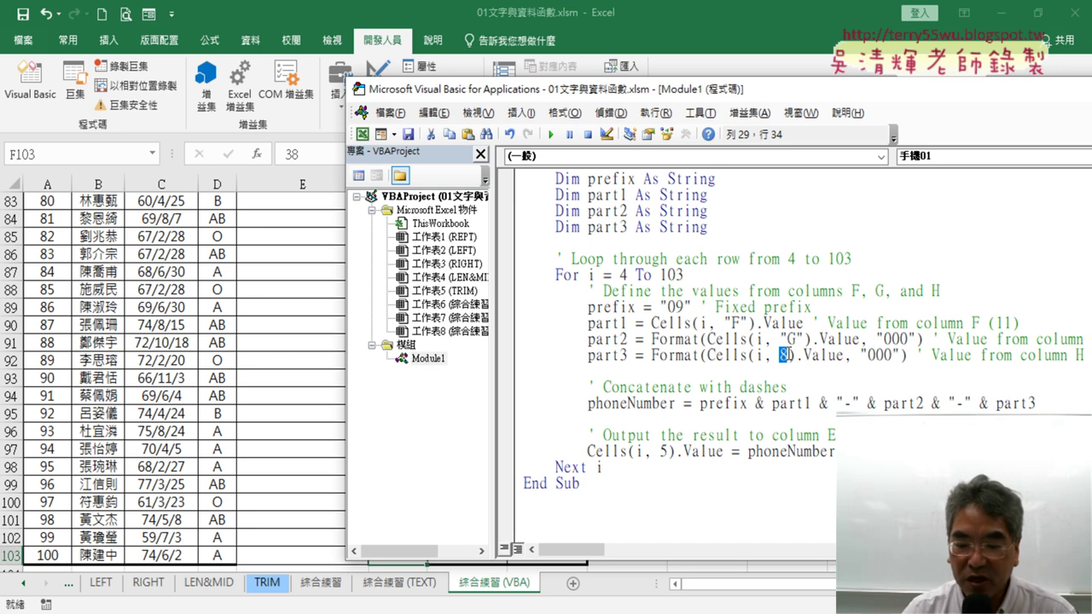
{"action": "type", "text": "\"\""}
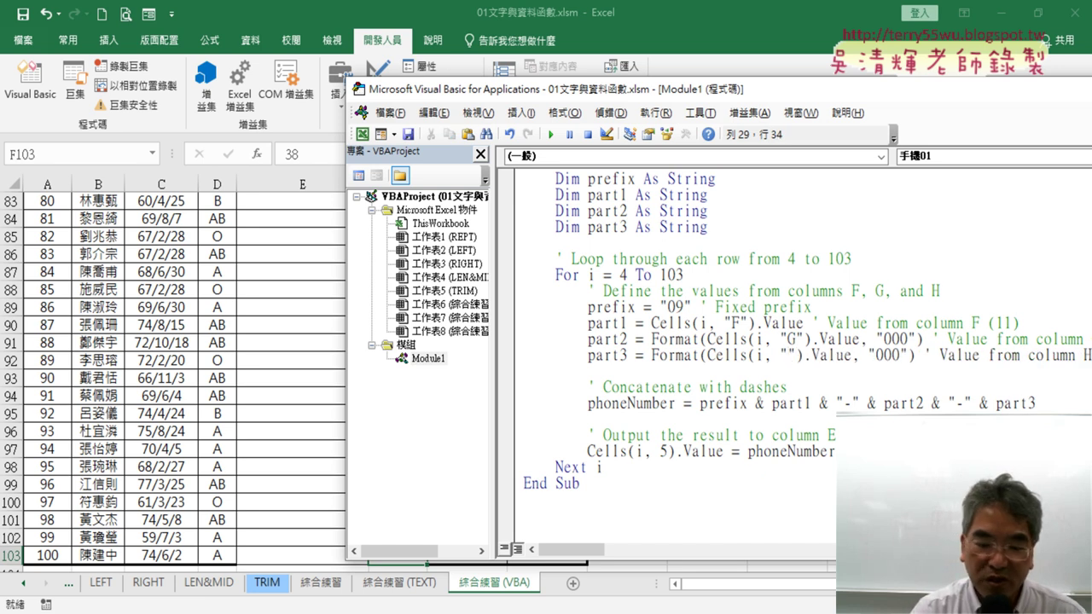
{"action": "type", "text": "H"}
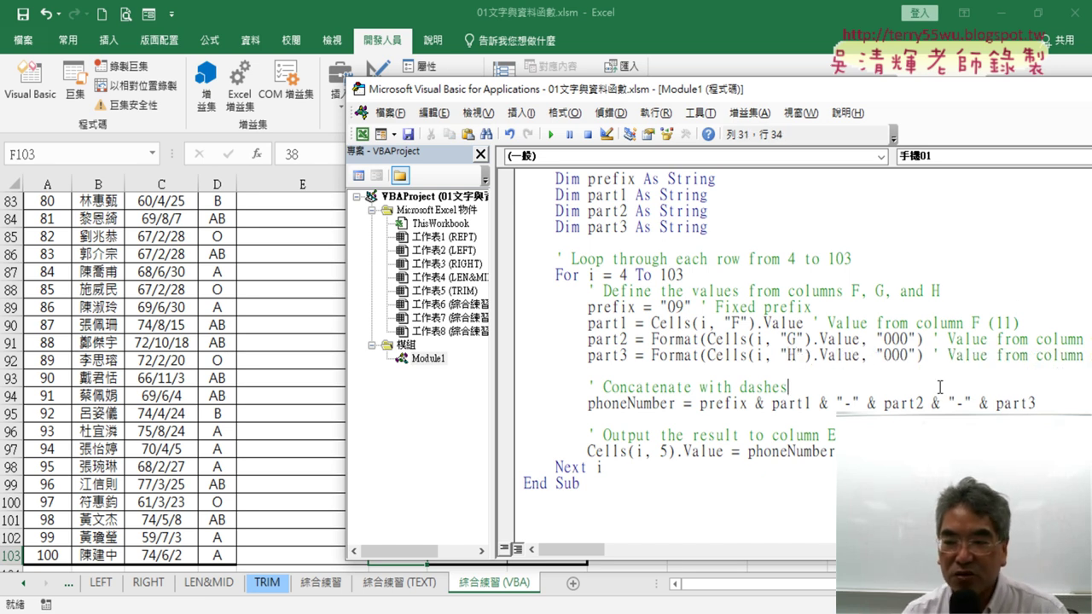
{"action": "left_click", "coordinate": [937, 389]}
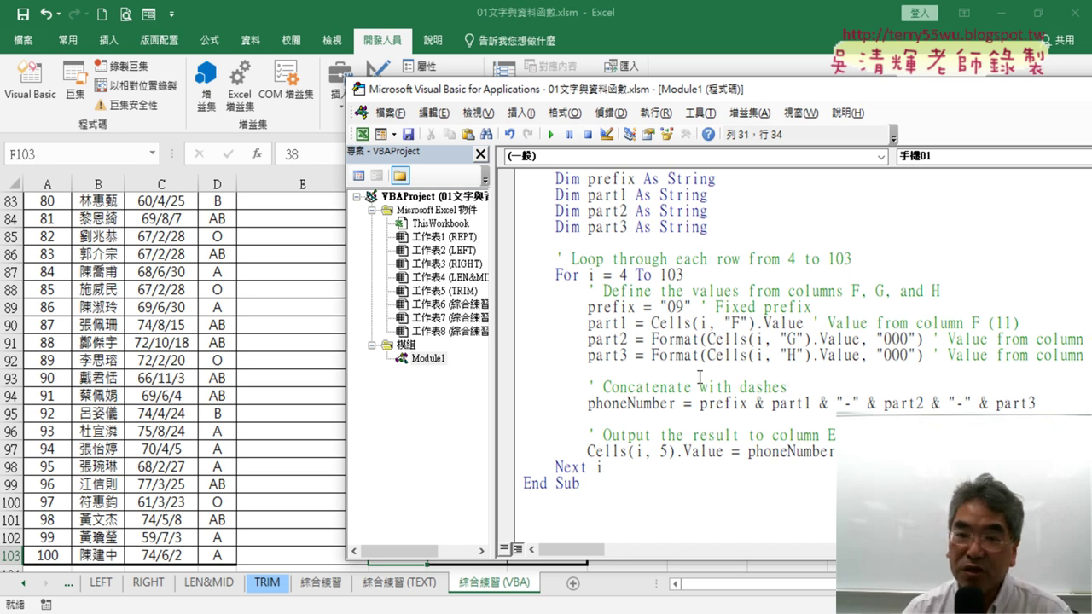
Change the output line's column from 5 to "E".
{"action": "double_click", "coordinate": [664, 451]}
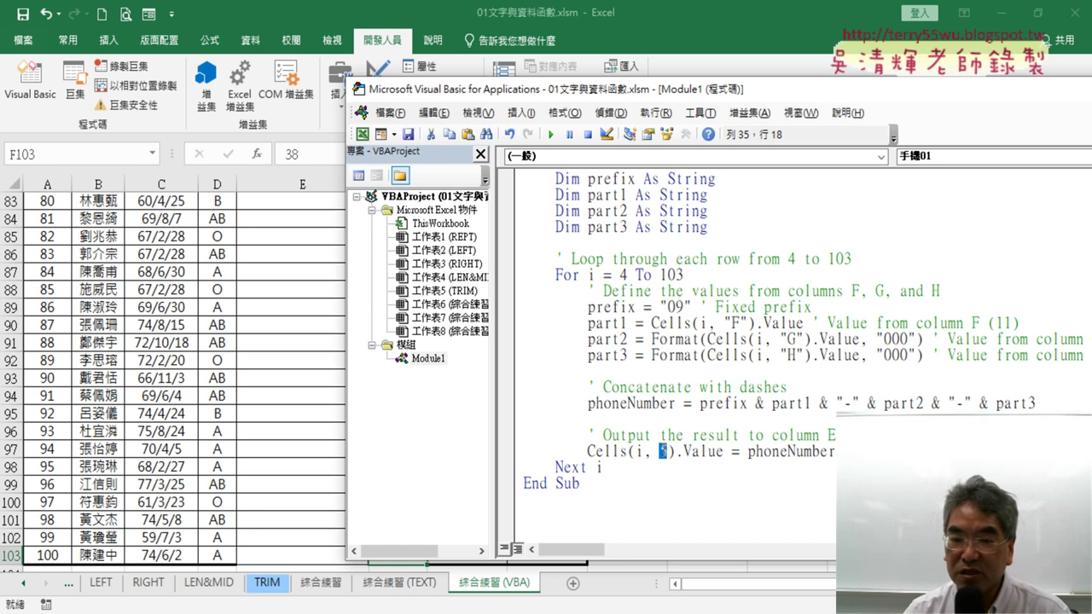
{"action": "type", "text": "\"\""}
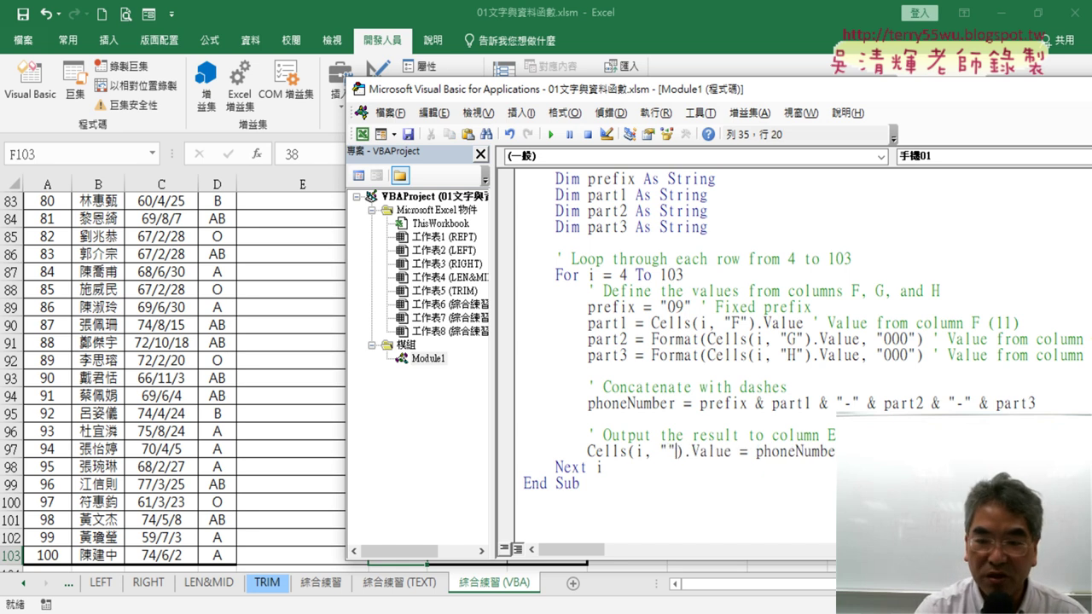
{"action": "key", "text": "Left"}
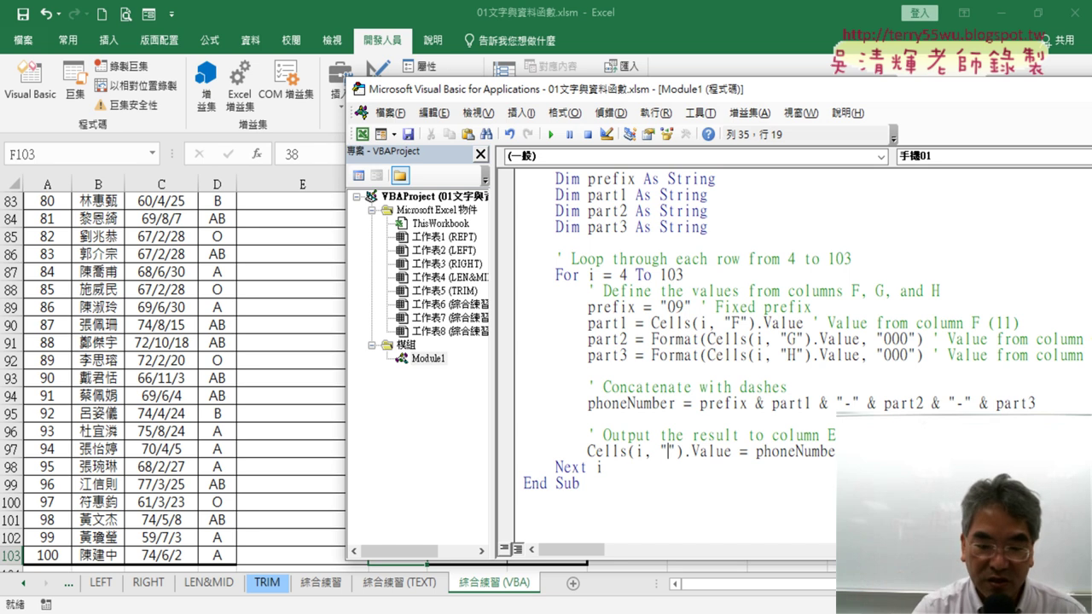
{"action": "type", "text": "E"}
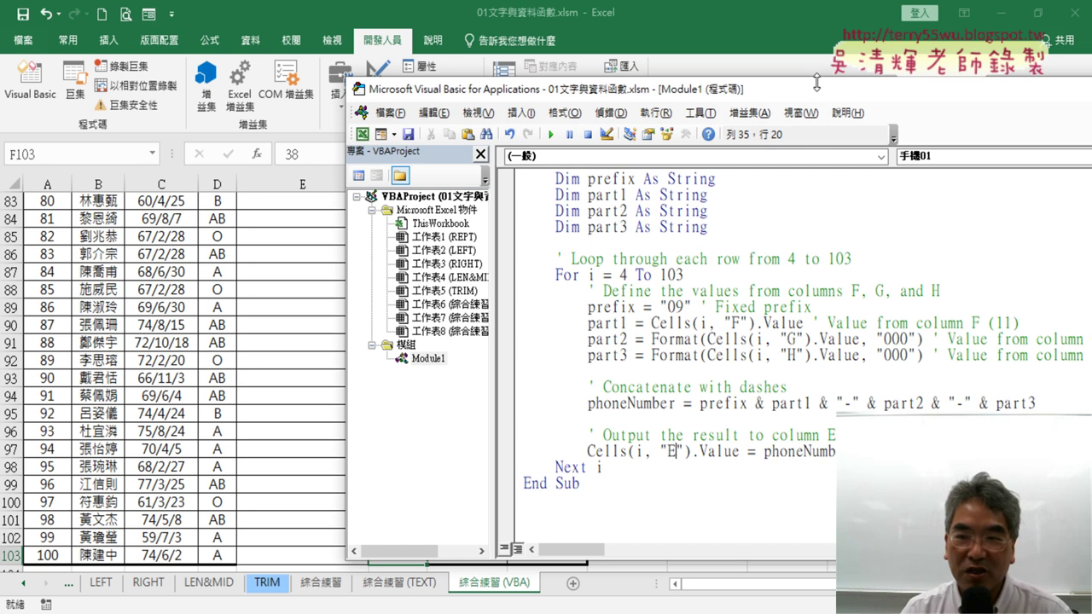
{"action": "left_click_drag", "start_coordinate": [821, 88], "coordinate": [892, 82]}
{"action": "scroll", "coordinate": [812, 256], "scroll_direction": "up", "scroll_amount": 2}
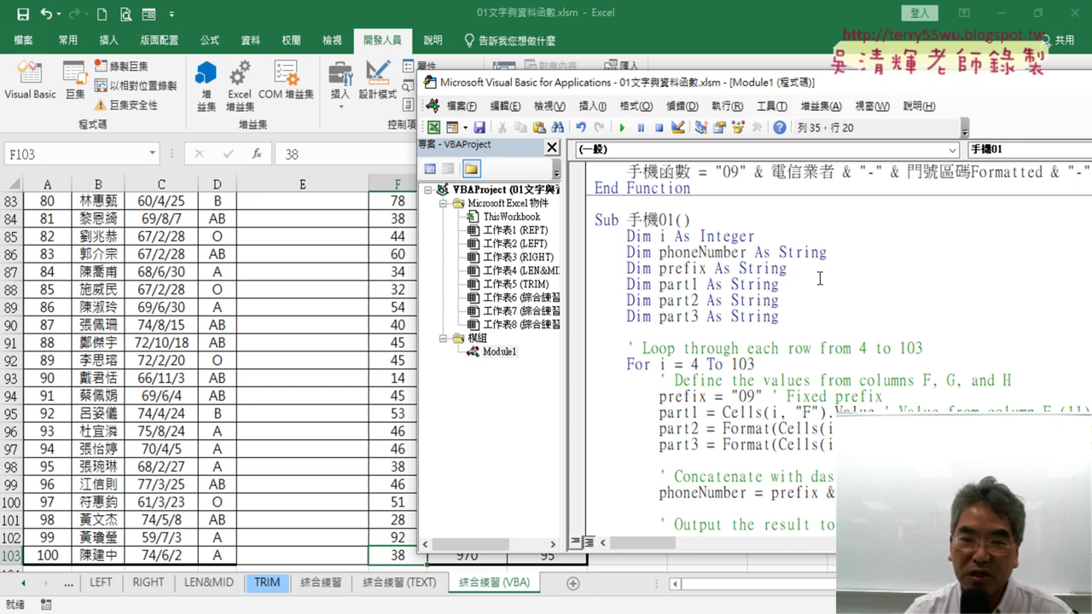
{"action": "left_click_drag", "start_coordinate": [773, 88], "coordinate": [762, 77]}
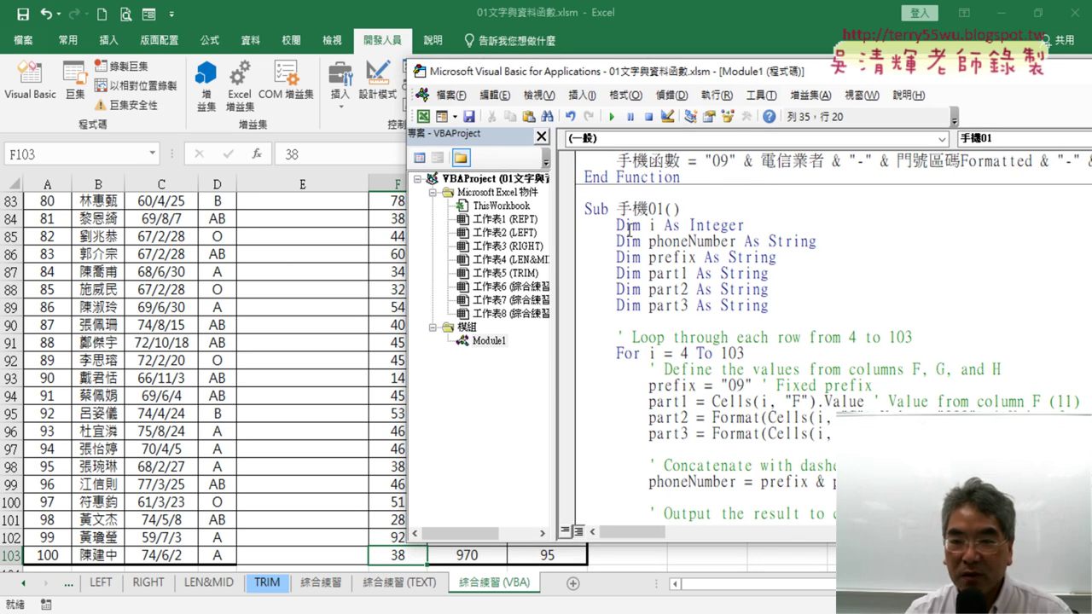
{"action": "left_click_drag", "start_coordinate": [770, 305], "coordinate": [584, 227]}
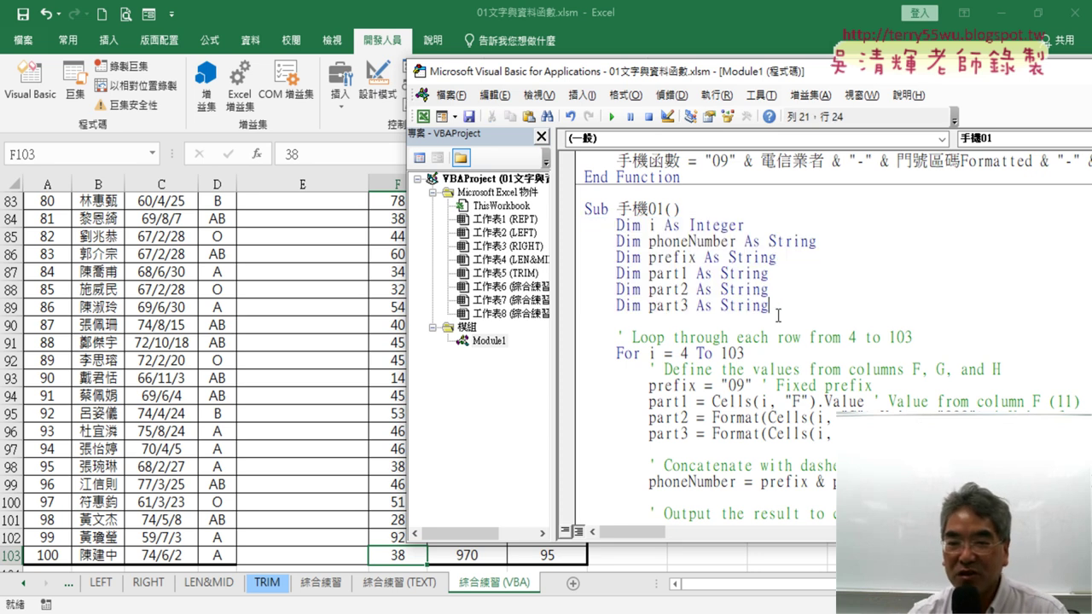
{"action": "mouse_move", "coordinate": [743, 326]}
{"action": "left_mouse_down"}
{"action": "mouse_move", "coordinate": [573, 239]}
{"action": "mouse_move", "coordinate": [573, 225]}
{"action": "left_mouse_up"}
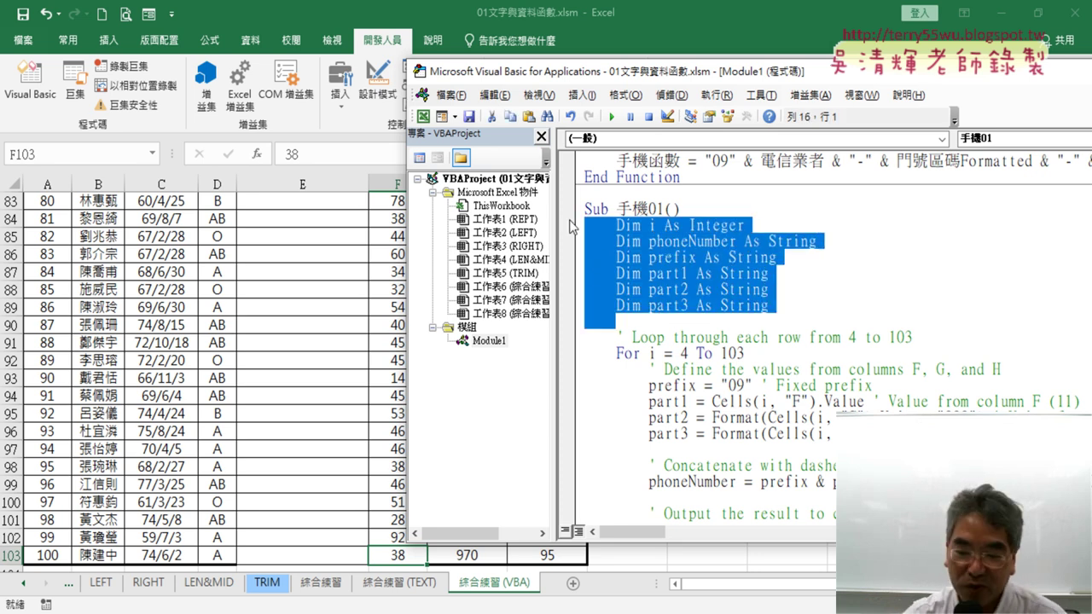
Delete the Dim declarations and the blank lines under part3 and phoneNumber.
{"action": "key", "text": "Delete"}
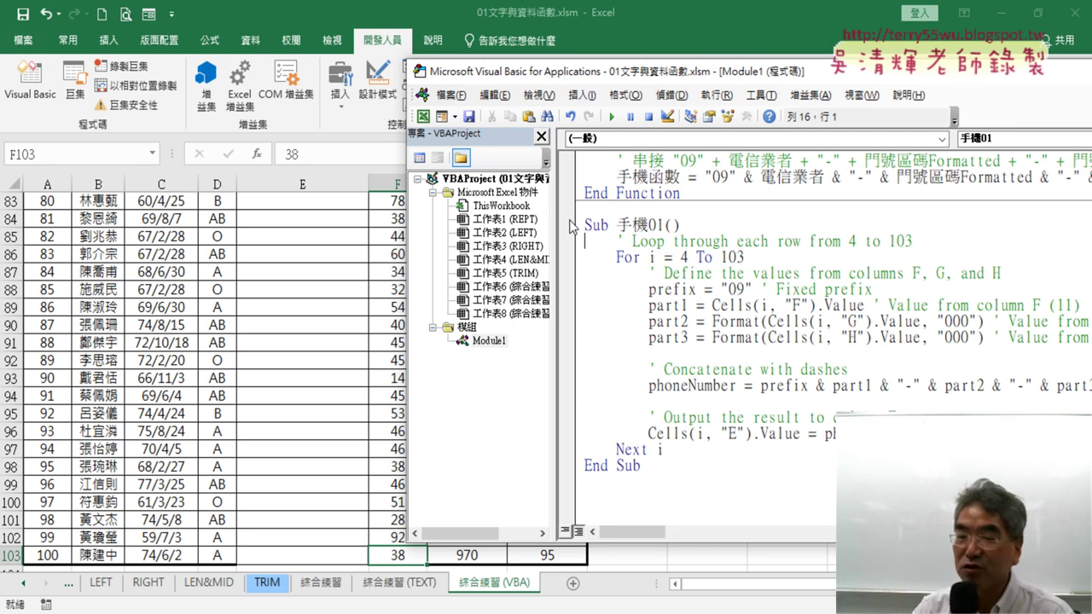
{"action": "left_click_drag", "start_coordinate": [649, 353], "coordinate": [578, 355]}
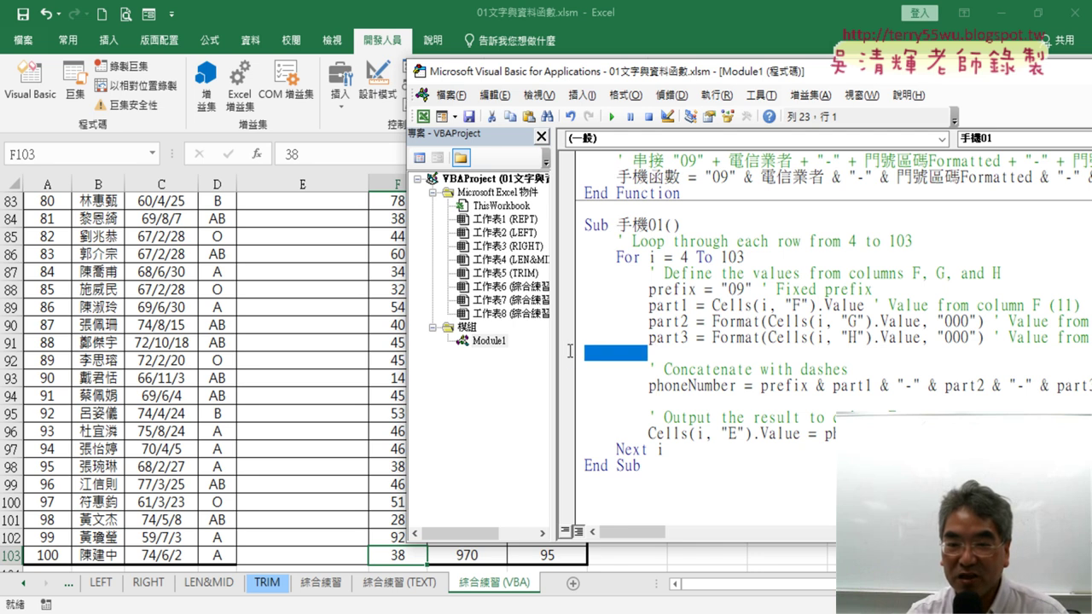
{"action": "key", "text": "Delete"}
{"action": "key", "text": "Delete"}
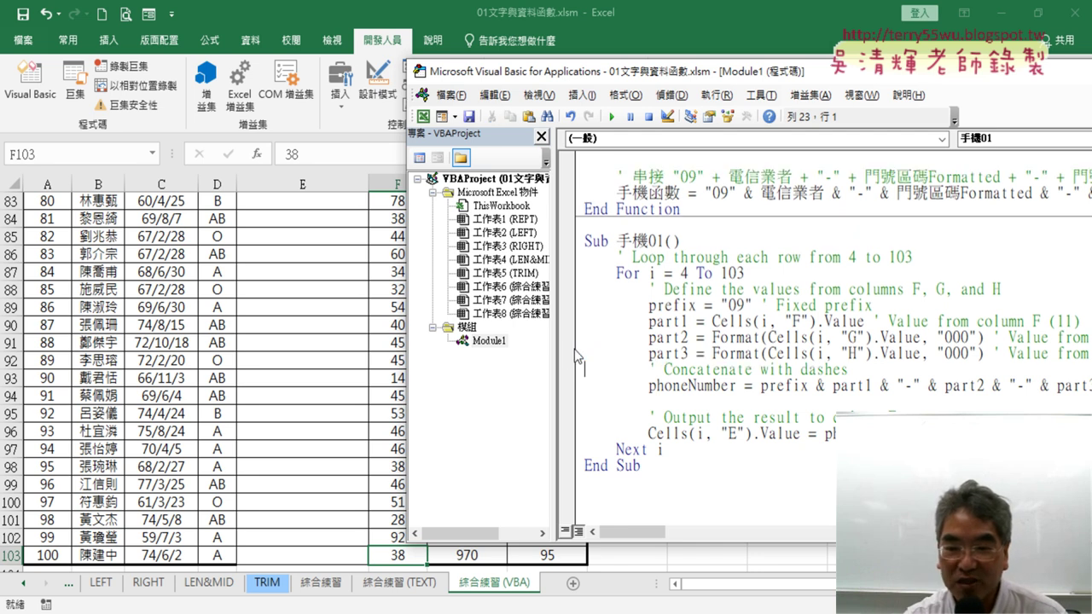
{"action": "key", "text": "Down"}
{"action": "key", "text": "Down"}
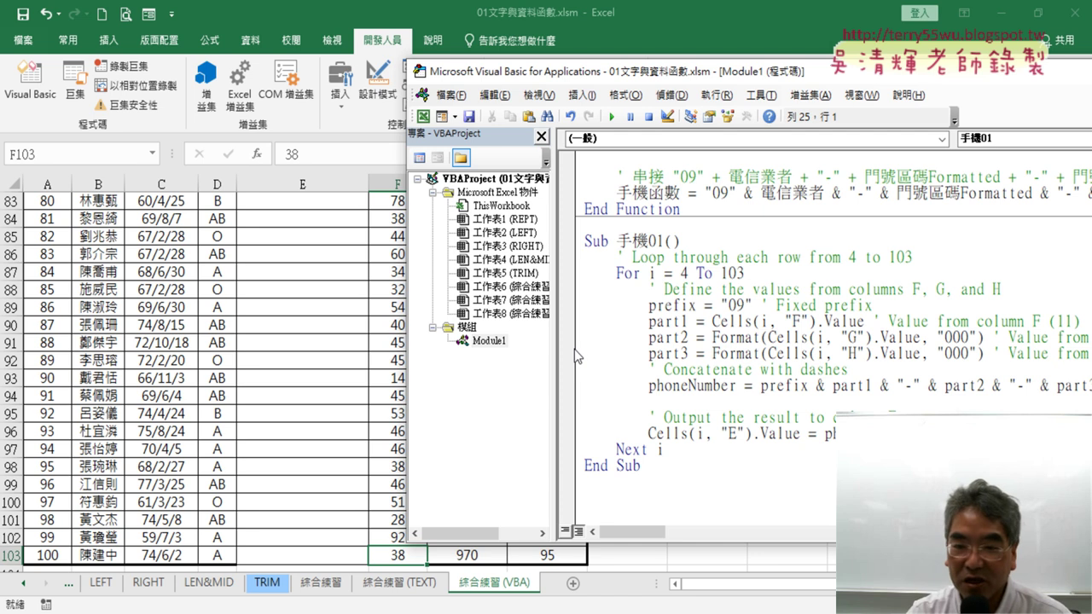
{"action": "left_click_drag", "start_coordinate": [664, 403], "coordinate": [559, 398]}
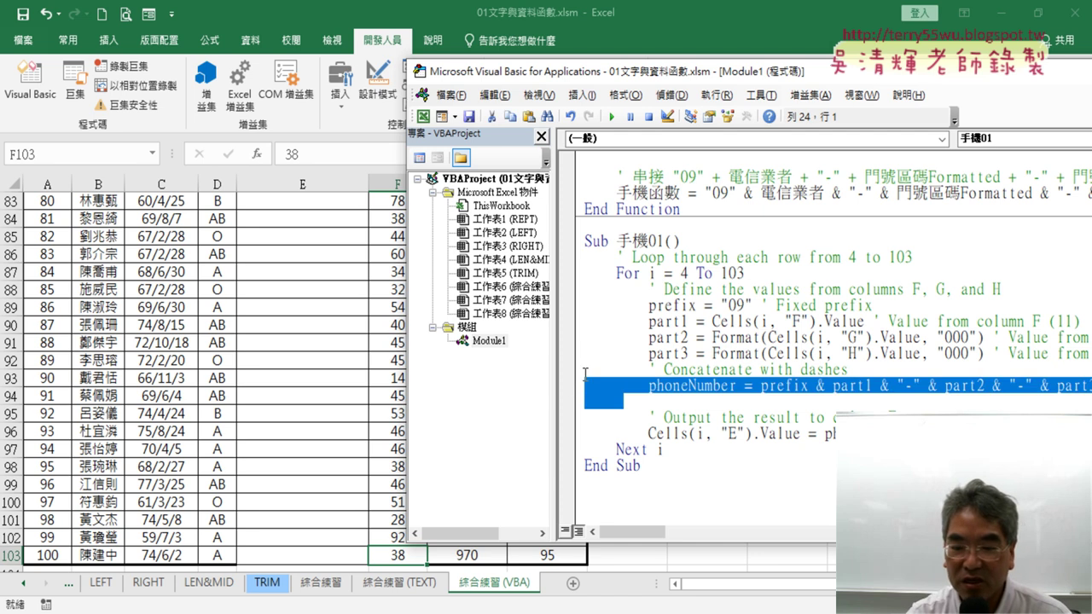
{"action": "left_click", "coordinate": [670, 401]}
{"action": "key", "text": "shift+Home"}
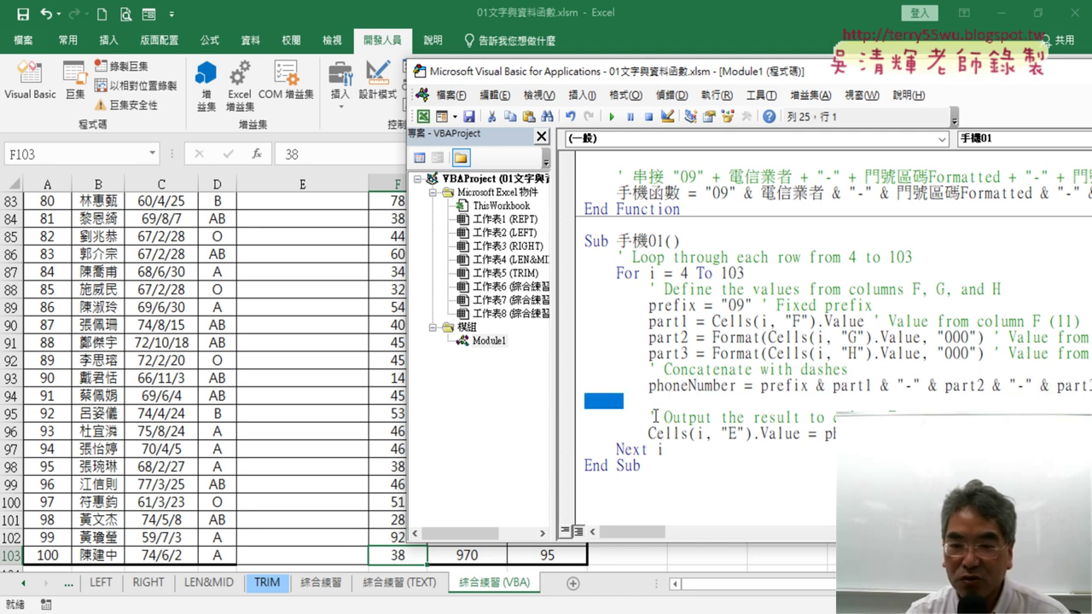
{"action": "key", "text": "Delete"}
{"action": "key", "text": "Delete"}
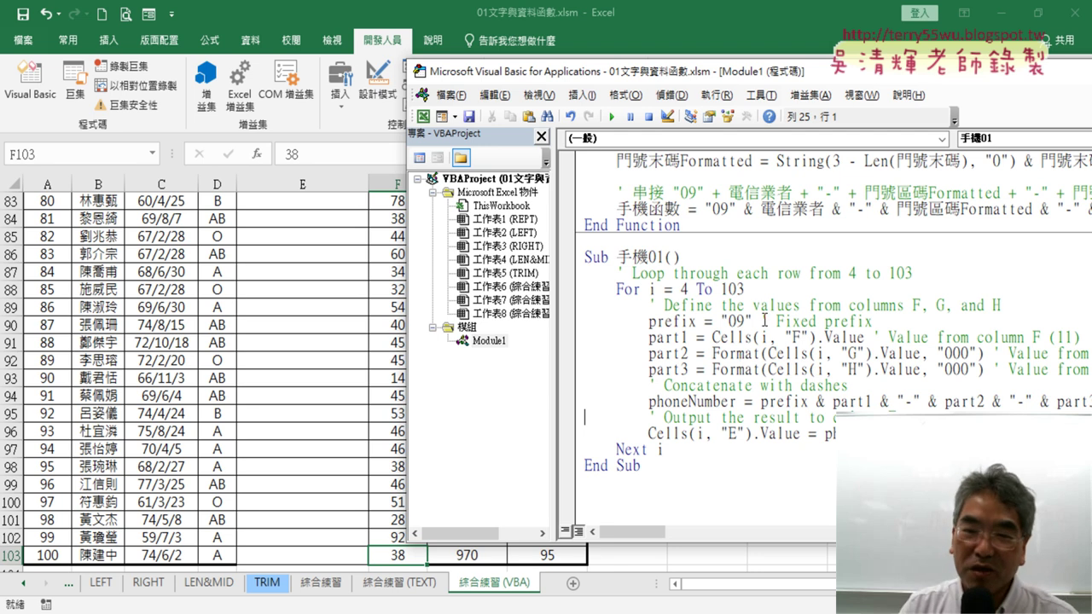
{"action": "left_click", "coordinate": [220, 322]}
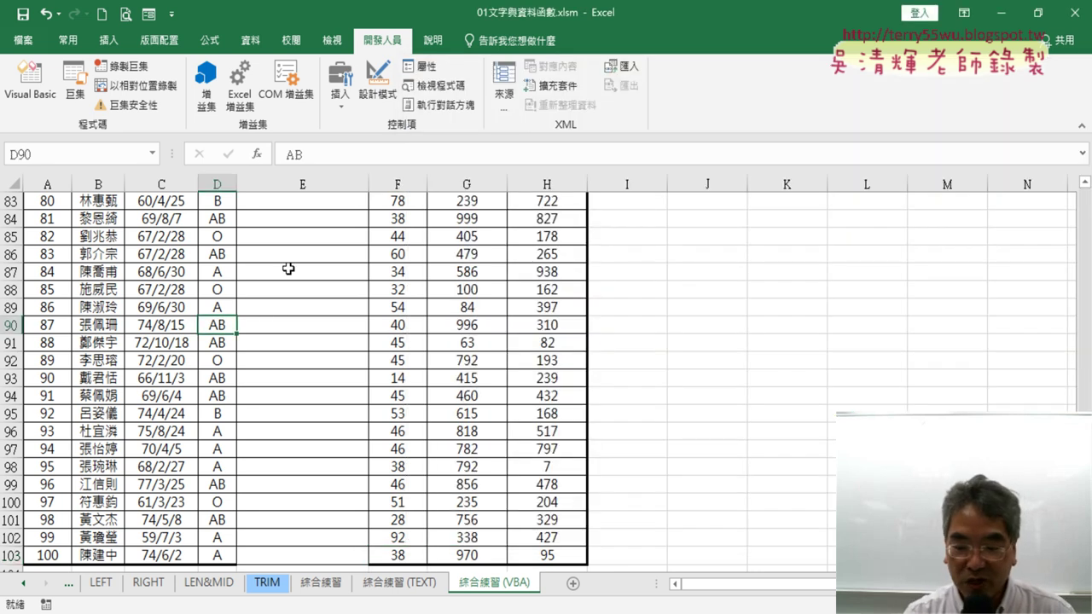
{"action": "key", "text": "ctrl+Up"}
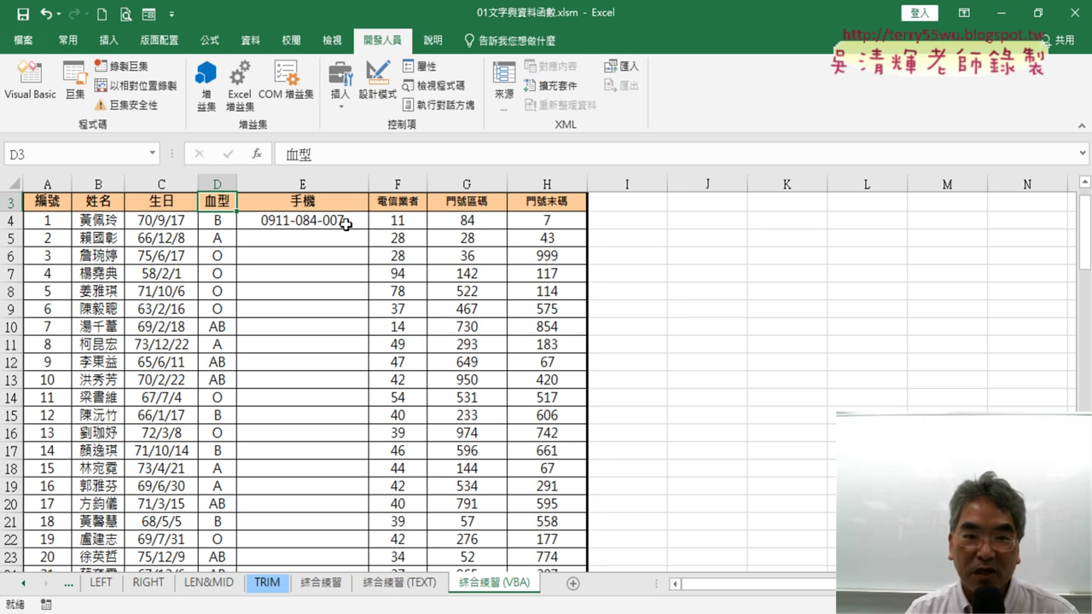
{"action": "left_click", "coordinate": [346, 224]}
{"action": "left_click", "coordinate": [30, 81]}
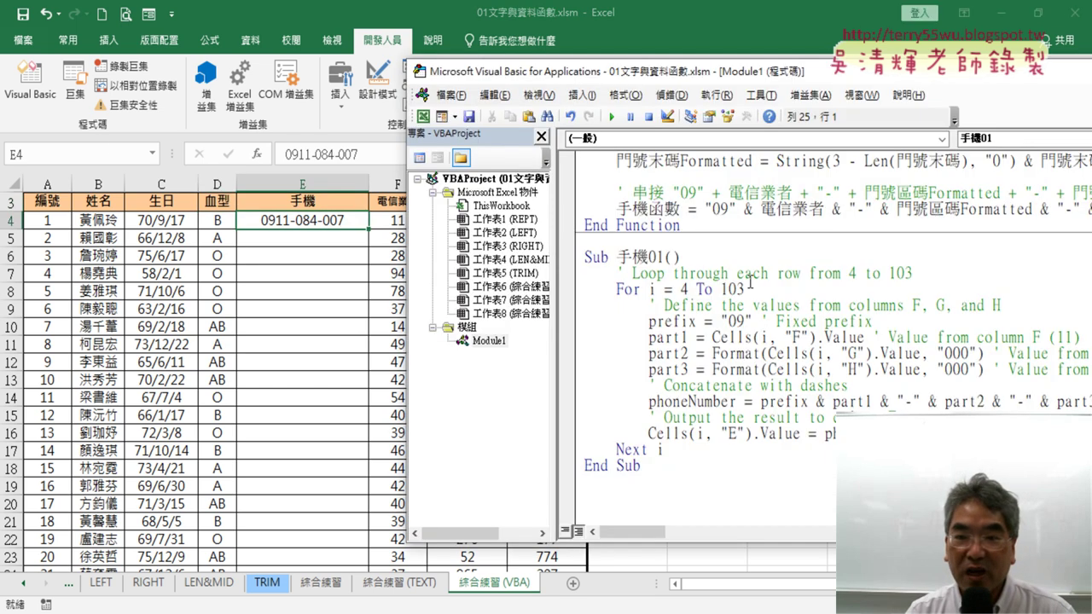
{"action": "left_click_drag", "start_coordinate": [749, 289], "coordinate": [617, 291]}
{"action": "left_click", "coordinate": [713, 337]}
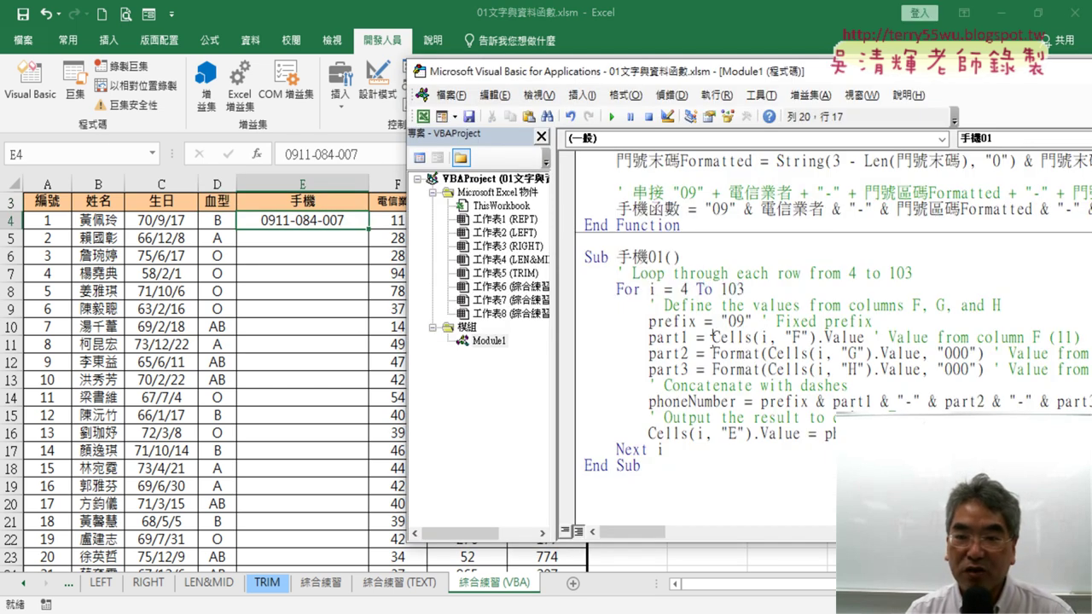
{"action": "left_click", "coordinate": [613, 117]}
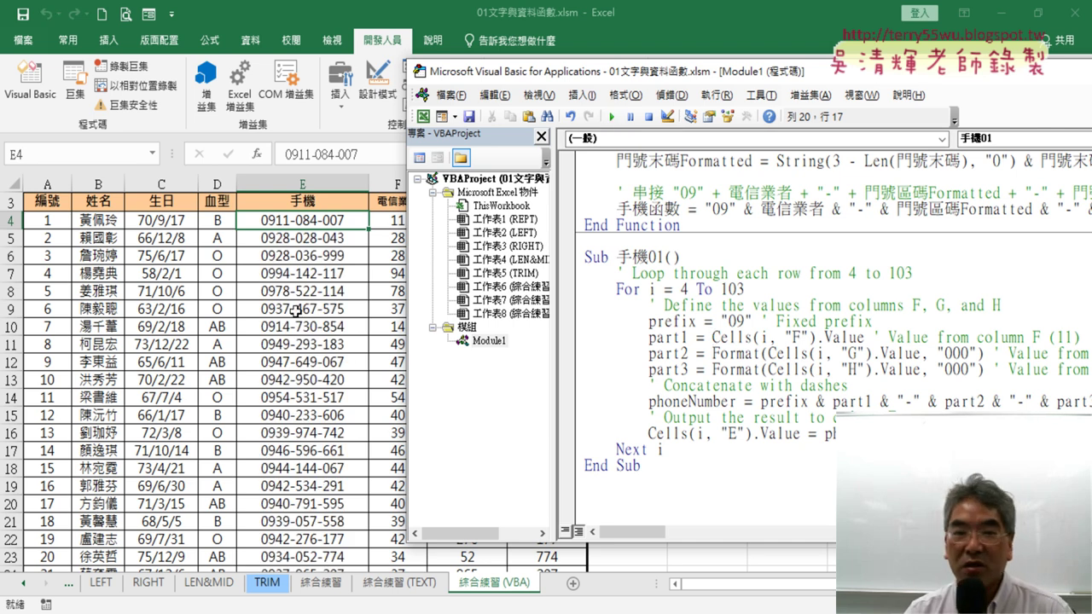
{"action": "left_click", "coordinate": [334, 221]}
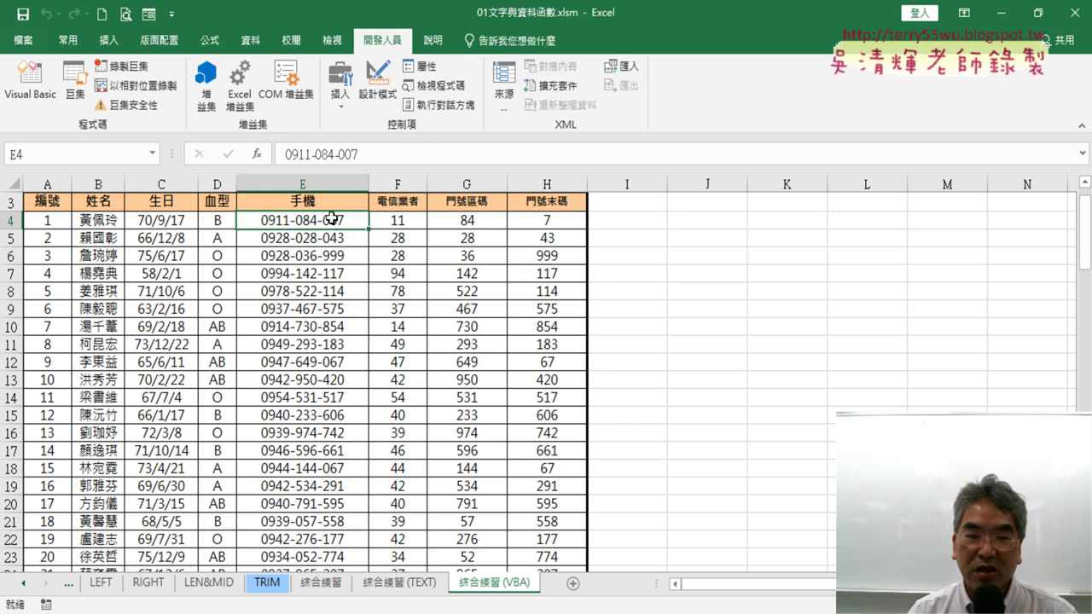
{"action": "key", "text": "ctrl+Down"}
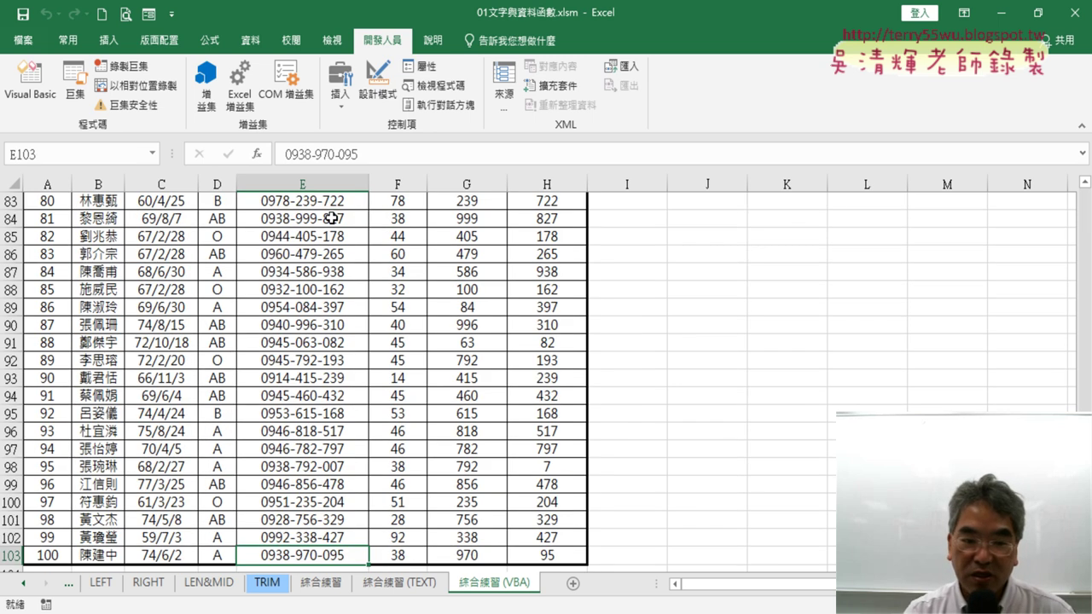
{"action": "key", "text": "ctrl+Up"}
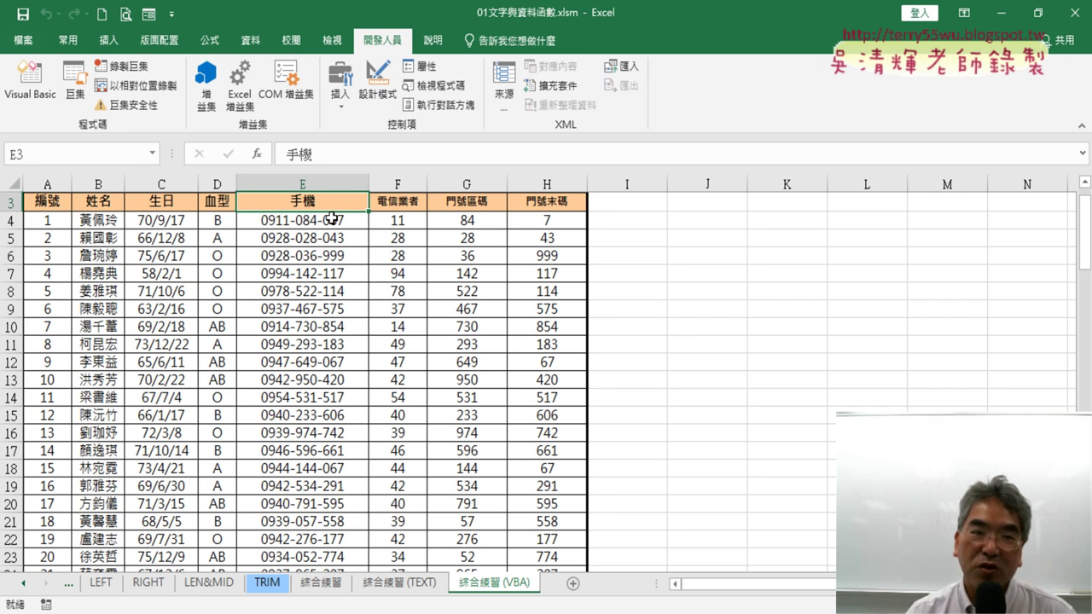
{"action": "left_click", "coordinate": [34, 85]}
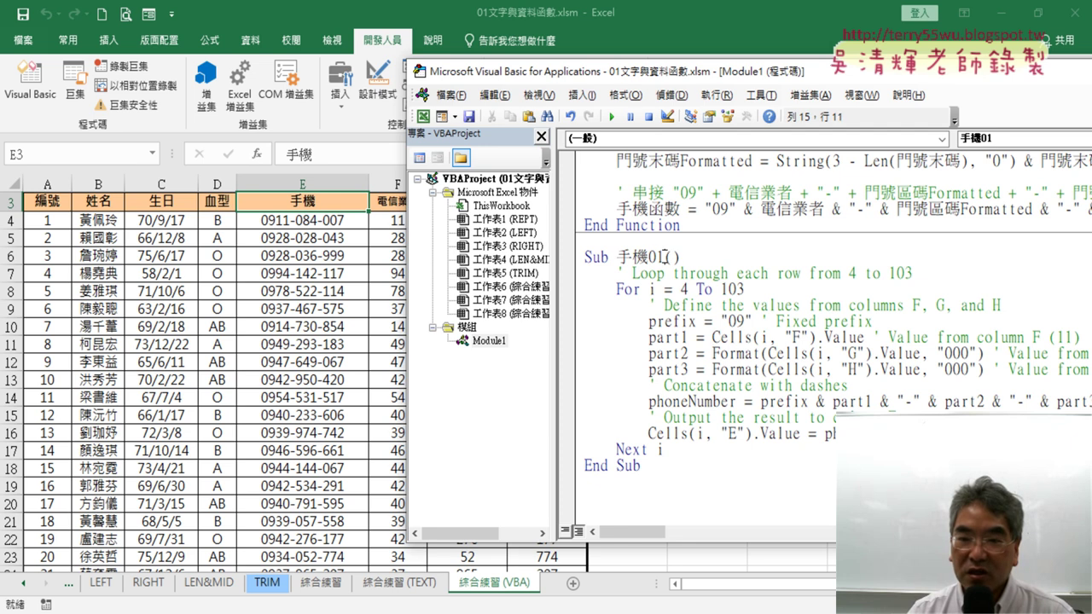
Remove the 01 suffix from Sub 手機01() and return to ChatGPT.
{"action": "left_click_drag", "start_coordinate": [664, 256], "coordinate": [648, 256]}
{"action": "key", "text": "Delete"}
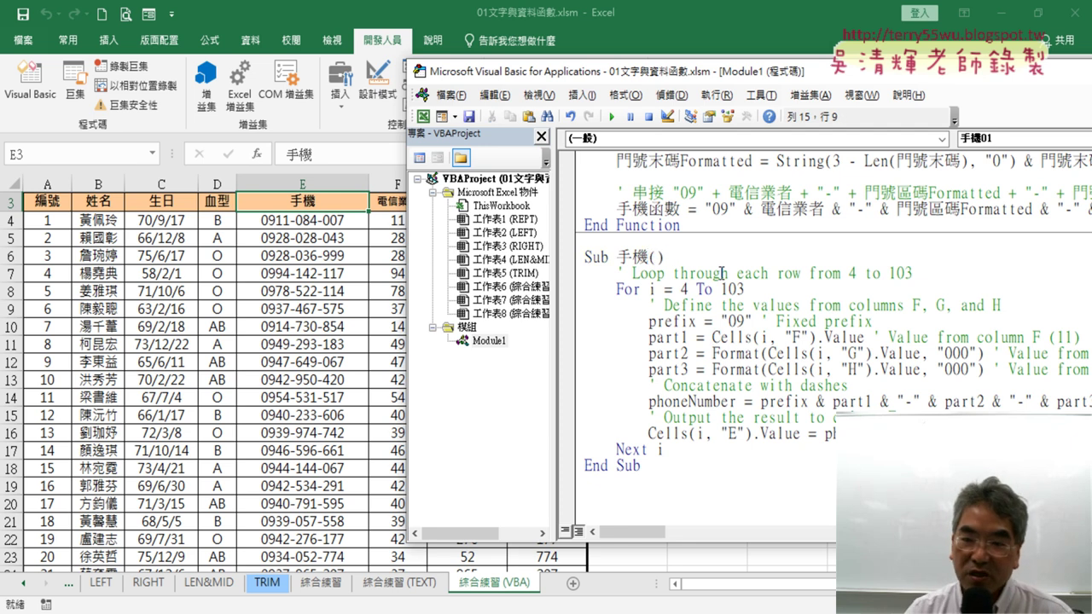
{"action": "left_click", "coordinate": [608, 483]}
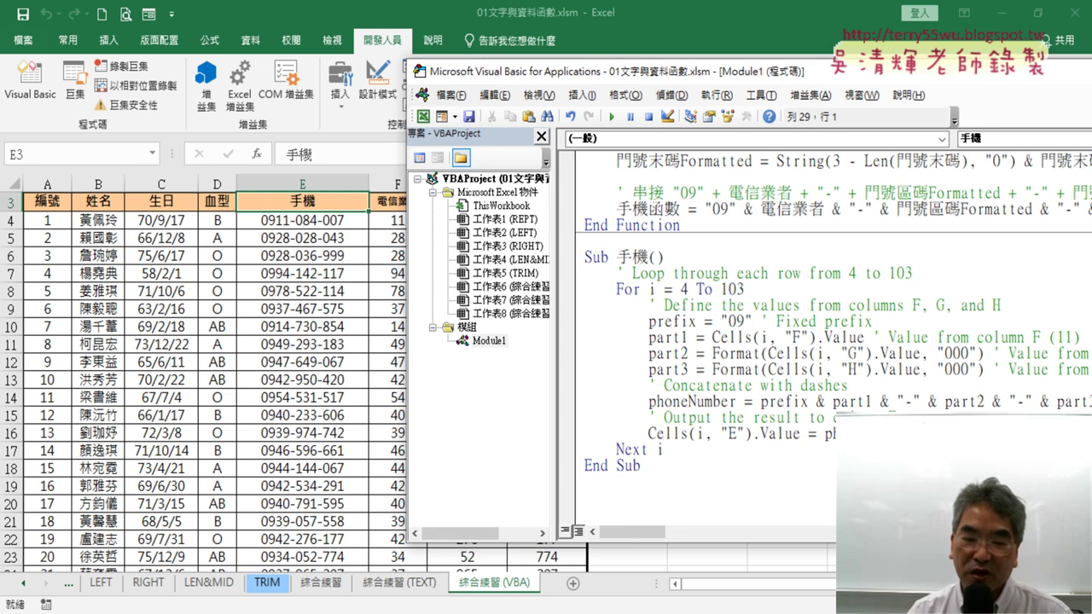
{"action": "key", "text": "alt+Tab"}
Copy the original prompt's opening clause into a new ChatGPT message.
{"action": "scroll", "coordinate": [549, 167], "scroll_direction": "up", "scroll_amount": 3}
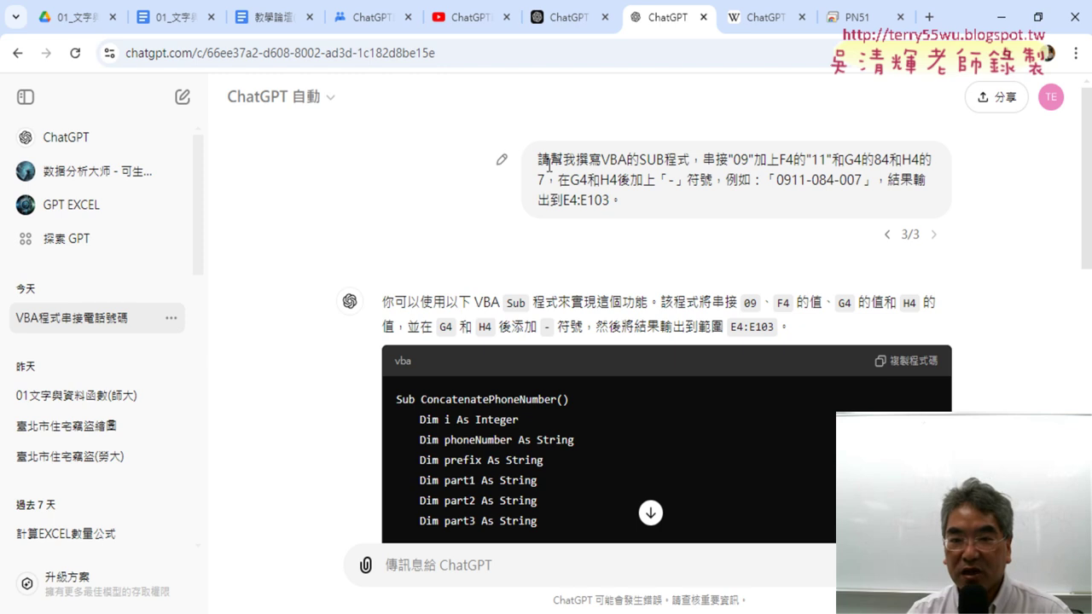
{"action": "left_click_drag", "start_coordinate": [538, 160], "coordinate": [703, 159]}
{"action": "right_click", "coordinate": [700, 160]}
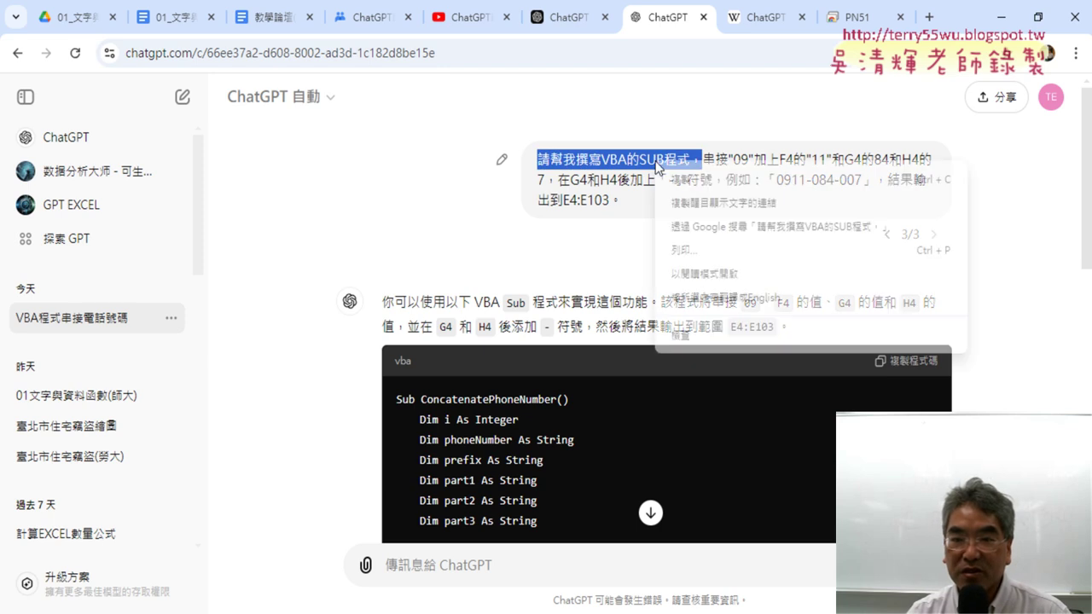
{"action": "left_click", "coordinate": [678, 177]}
{"action": "scroll", "coordinate": [527, 602], "scroll_direction": "down", "scroll_amount": 10}
{"action": "left_click", "coordinate": [479, 567]}
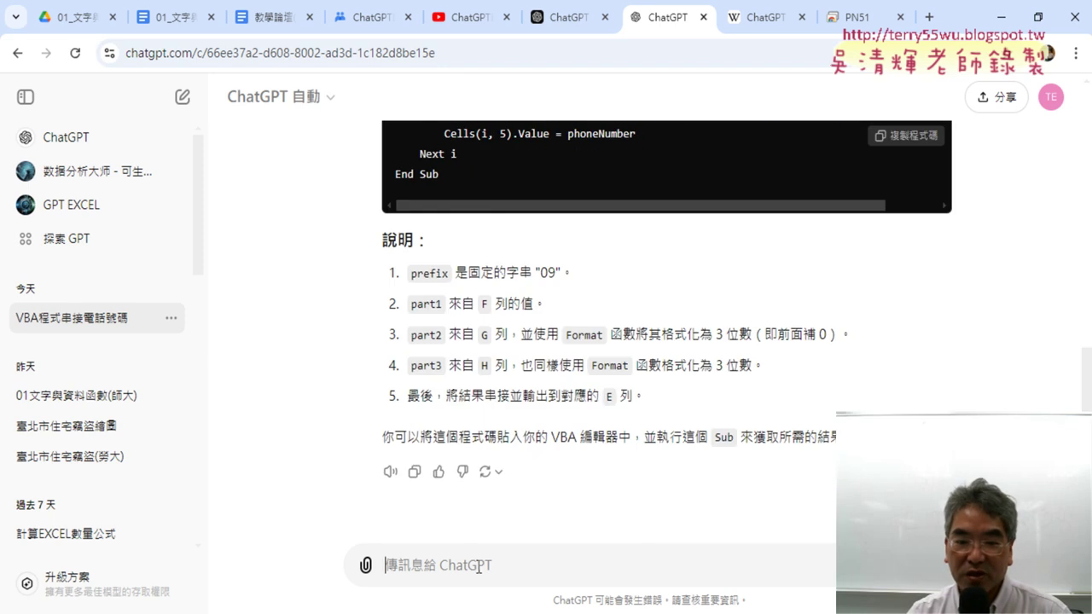
{"action": "key", "text": "ctrl+v"}
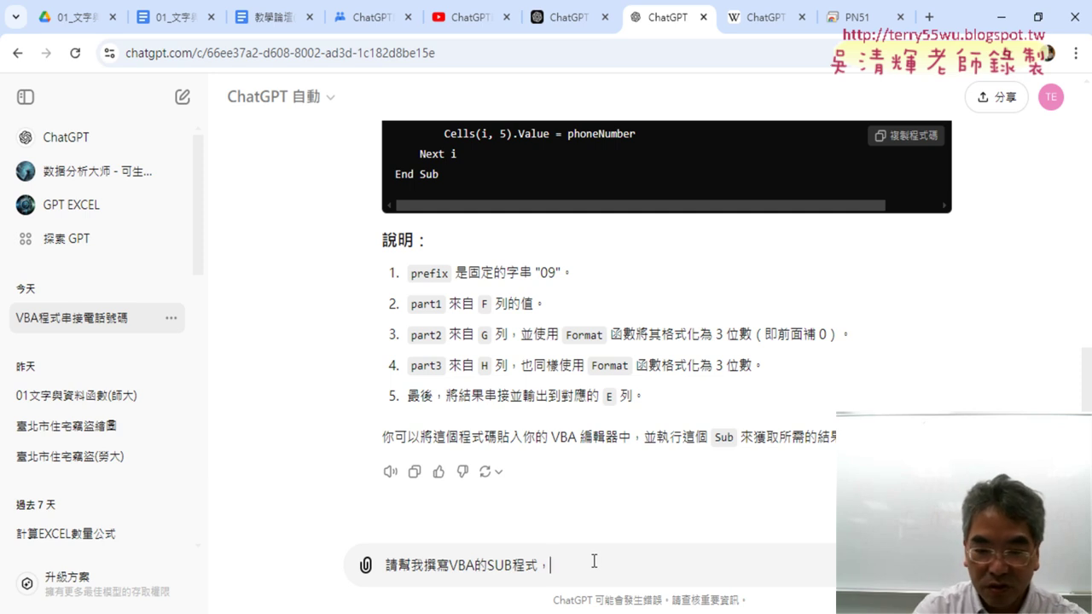
Add 清除E4:E103 to the request and send it.
{"action": "type", "text": "ㄑㄧ"}
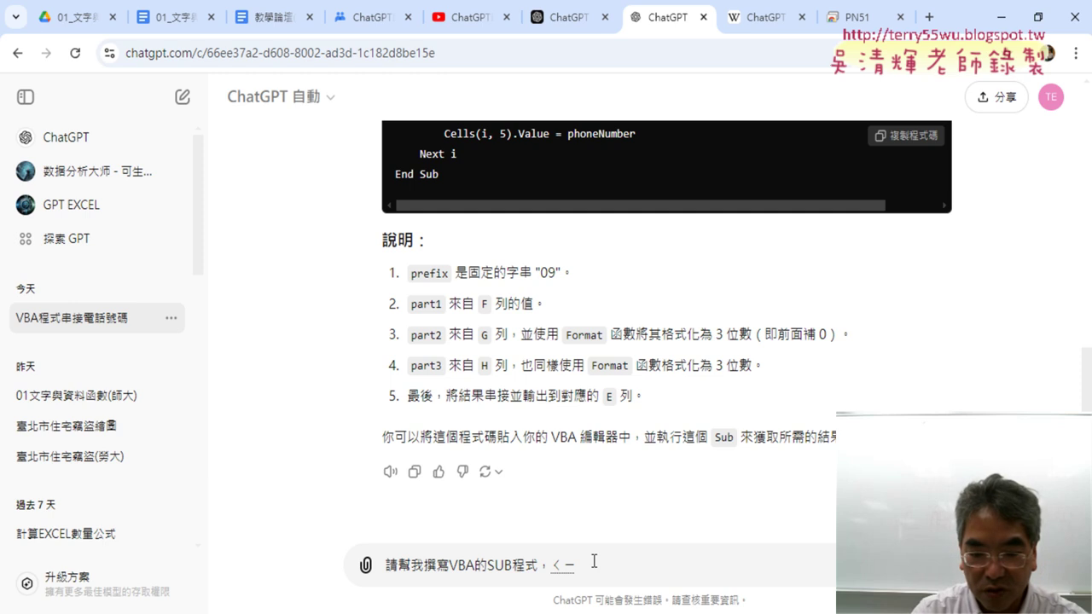
{"action": "type", "text": "ㄥ"}
{"action": "key", "text": "space"}
{"action": "type", "text": "ㄔㄨˊ"}
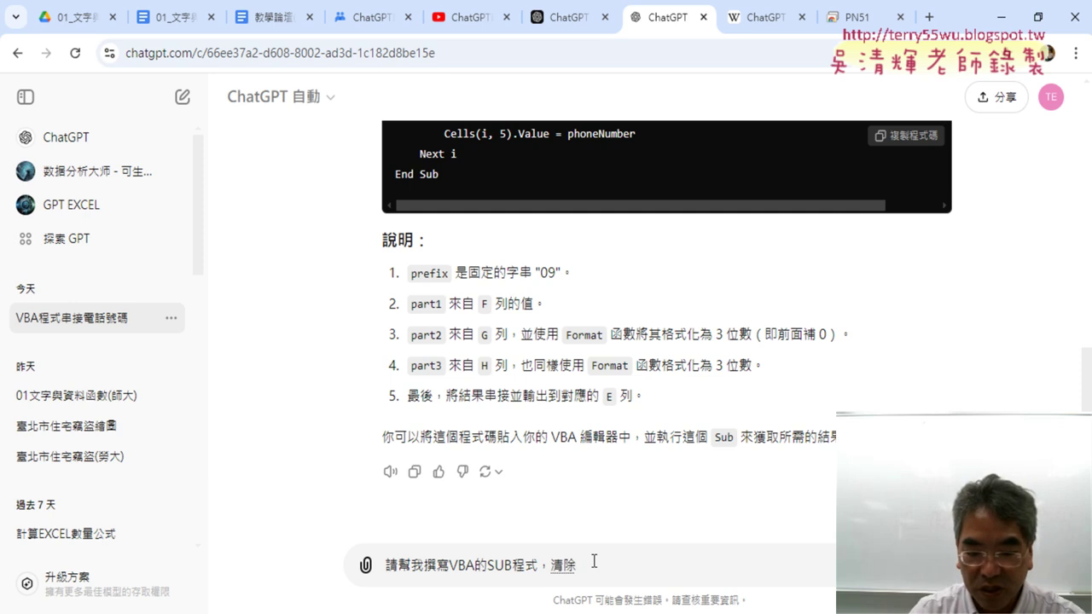
{"action": "type", "text": "E4:E"}
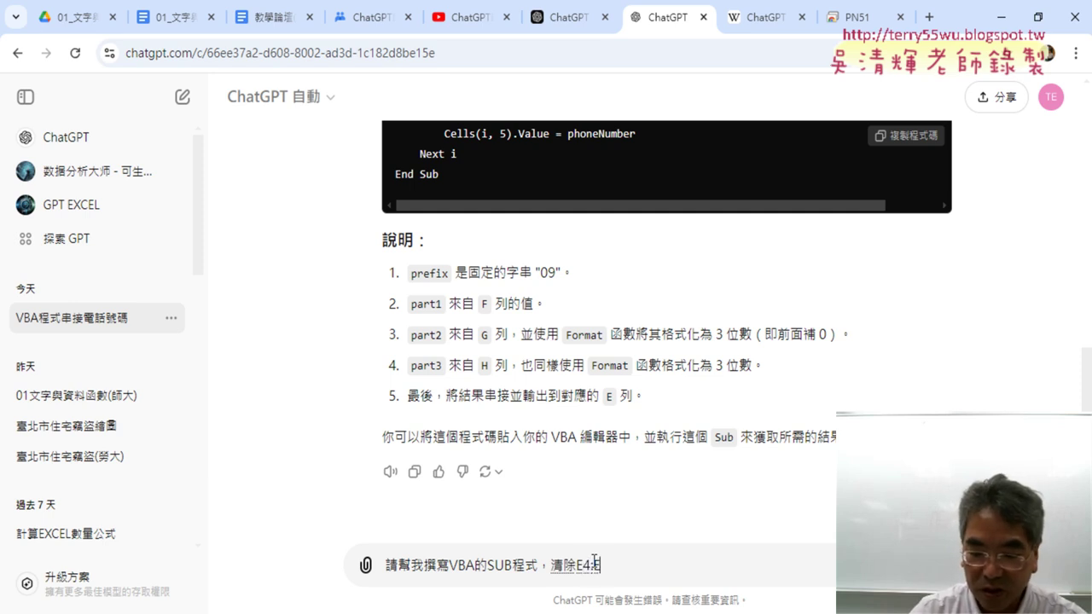
{"action": "type", "text": "103"}
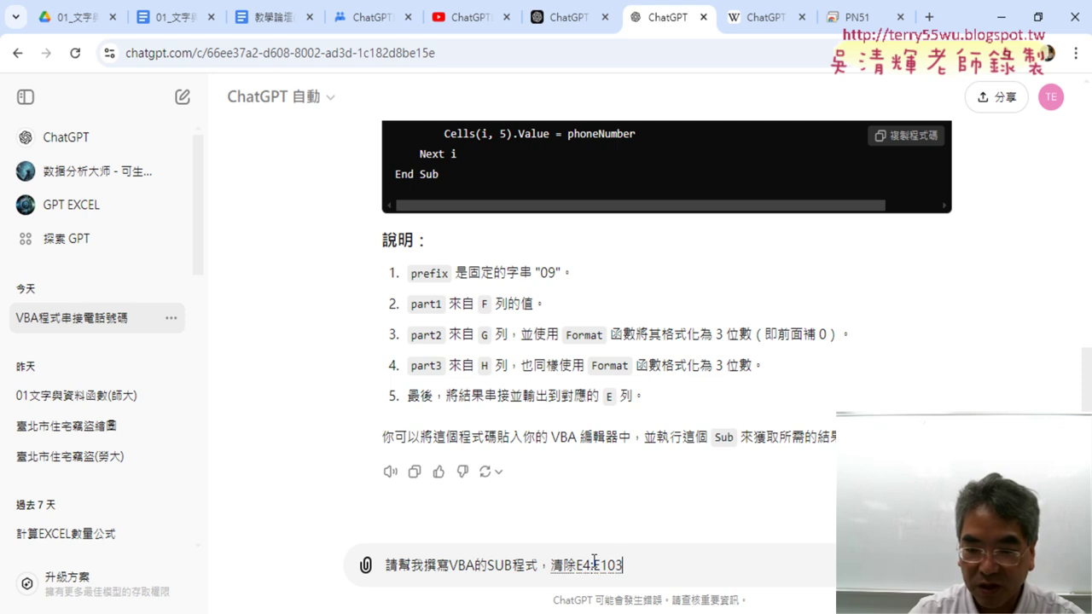
{"action": "key", "text": "Return"}
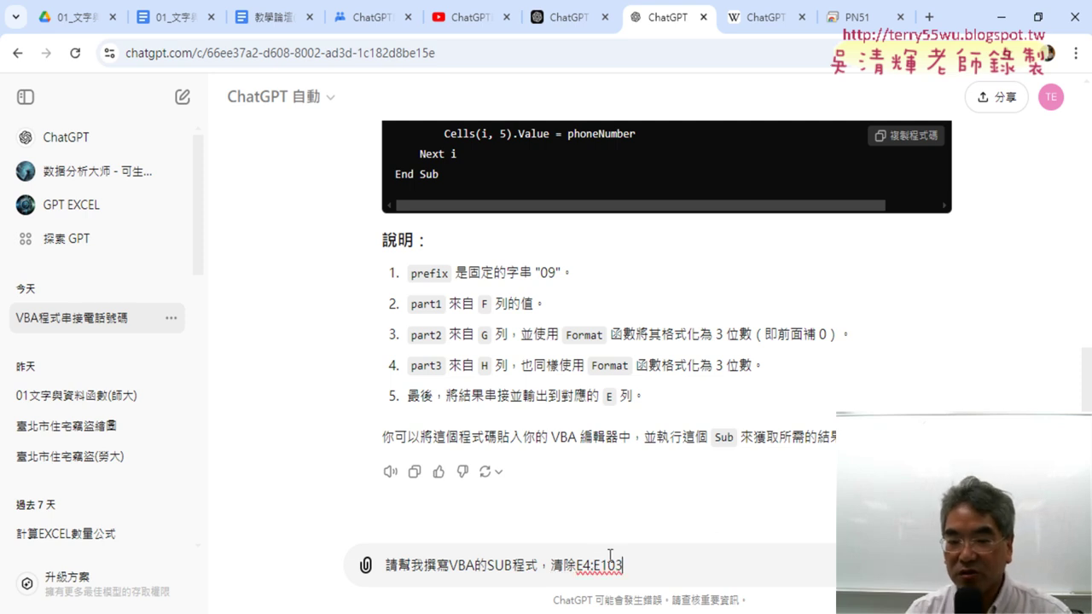
{"action": "left_click_drag", "start_coordinate": [385, 565], "coordinate": [549, 563]}
{"action": "left_click_drag", "start_coordinate": [627, 565], "coordinate": [551, 565]}
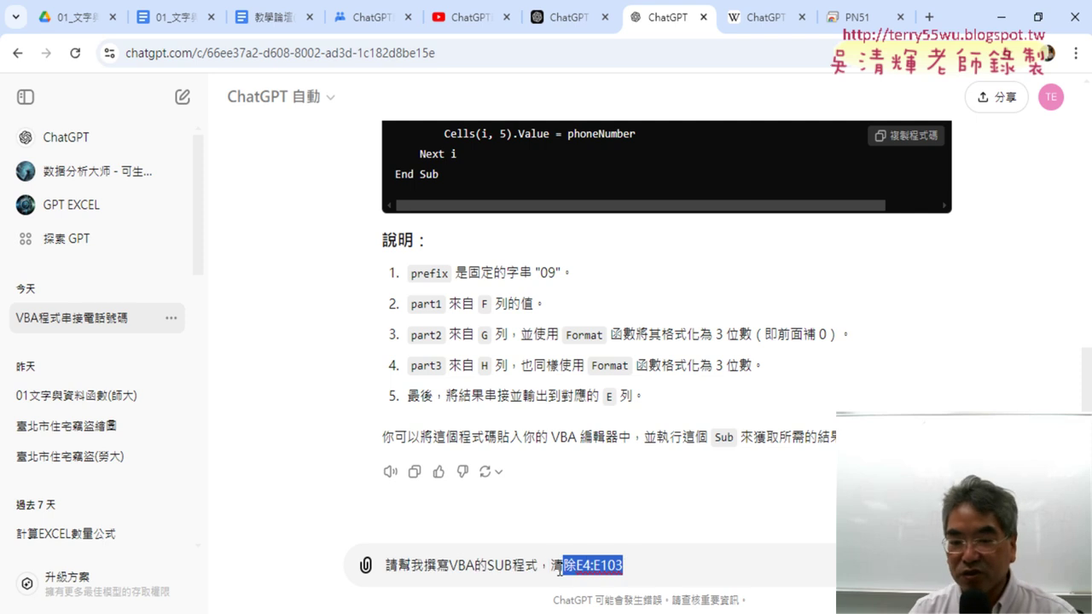
{"action": "key", "text": "Return"}
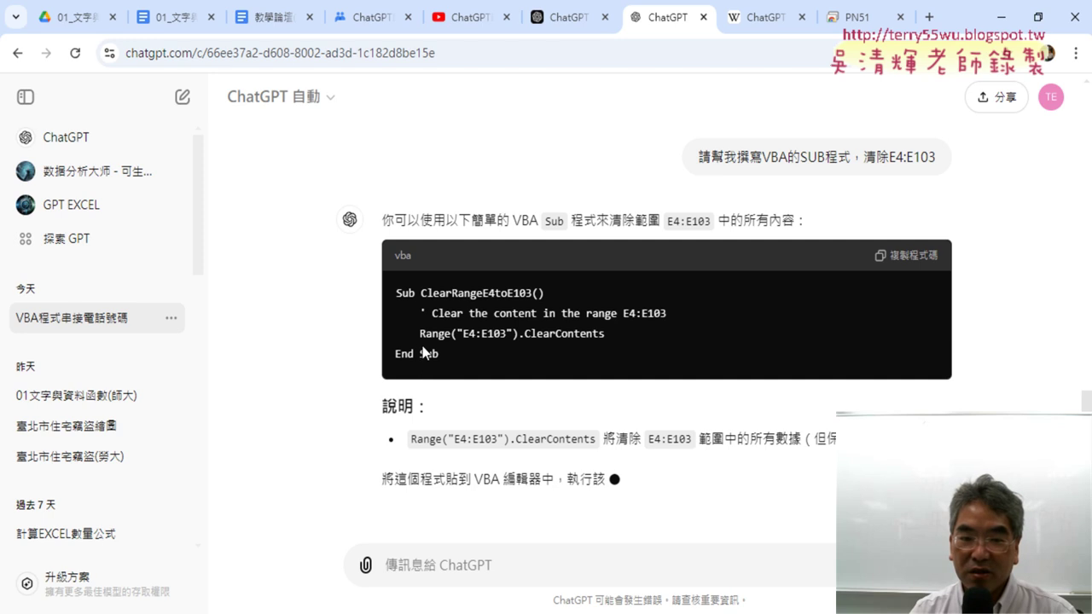
Review Range("E4:E103").ClearContents, then copy the whole ClearRangeE4toE103 Sub.
{"action": "left_click_drag", "start_coordinate": [420, 333], "coordinate": [520, 327]}
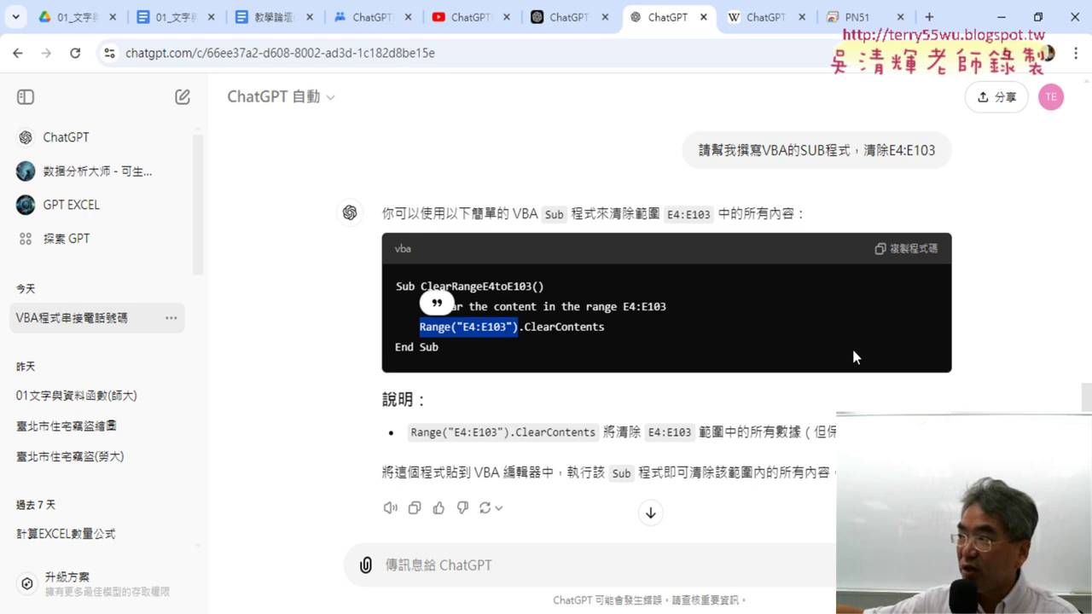
{"action": "left_click", "coordinate": [466, 330]}
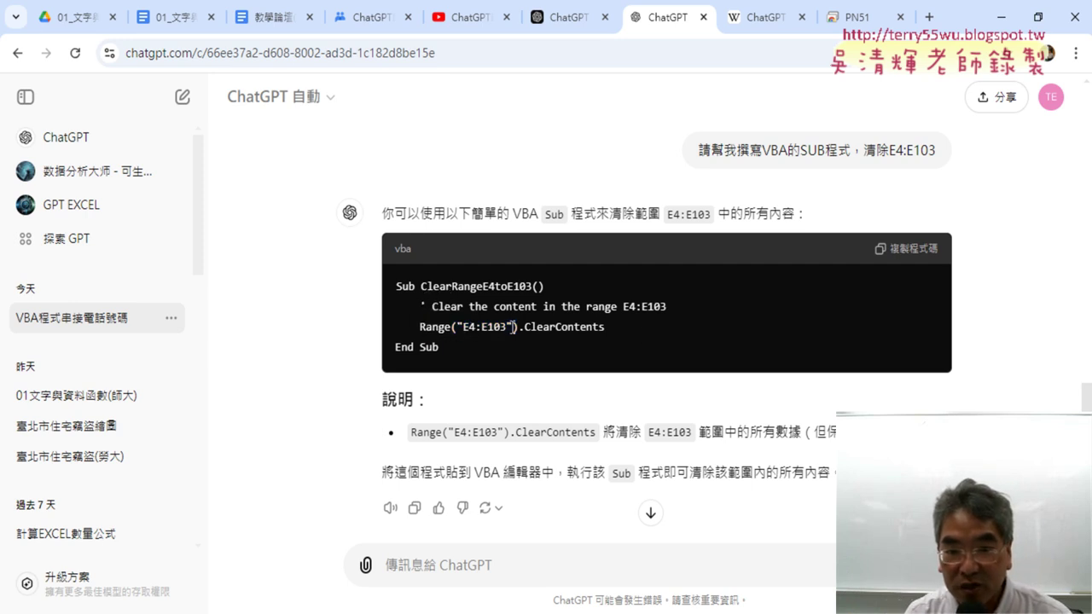
{"action": "left_click_drag", "start_coordinate": [513, 327], "coordinate": [458, 329]}
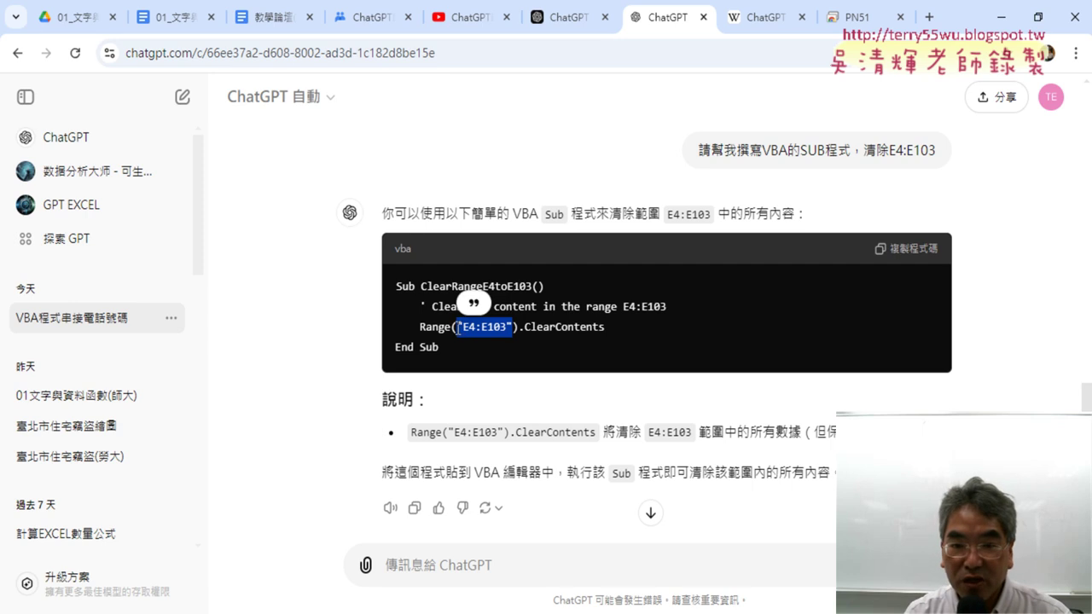
{"action": "mouse_move", "coordinate": [524, 329]}
{"action": "left_mouse_down"}
{"action": "mouse_move", "coordinate": [569, 330]}
{"action": "mouse_move", "coordinate": [559, 331]}
{"action": "left_mouse_up"}
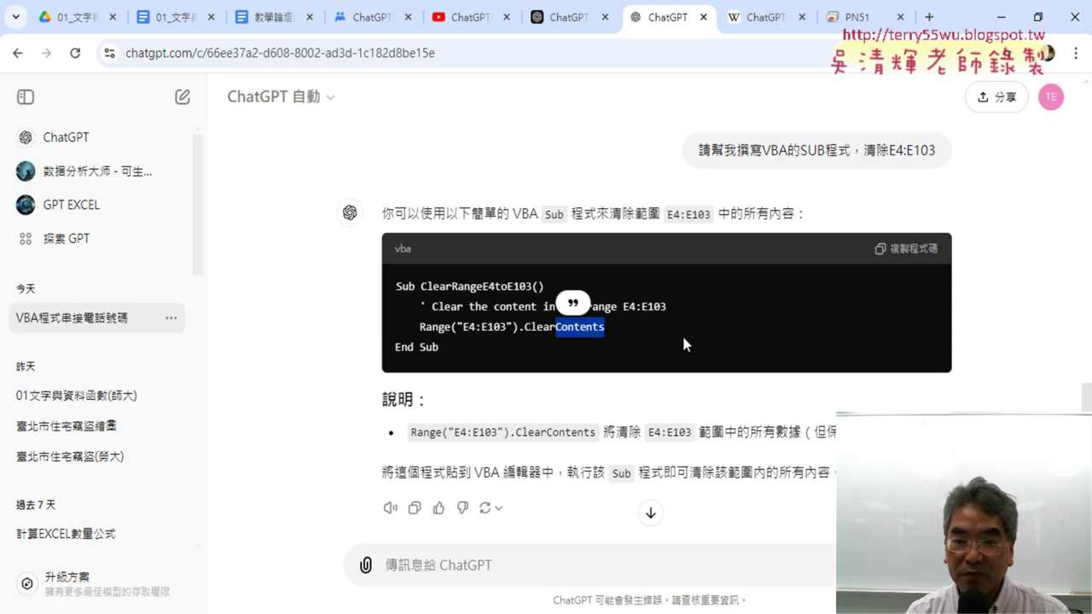
{"action": "left_click", "coordinate": [562, 332]}
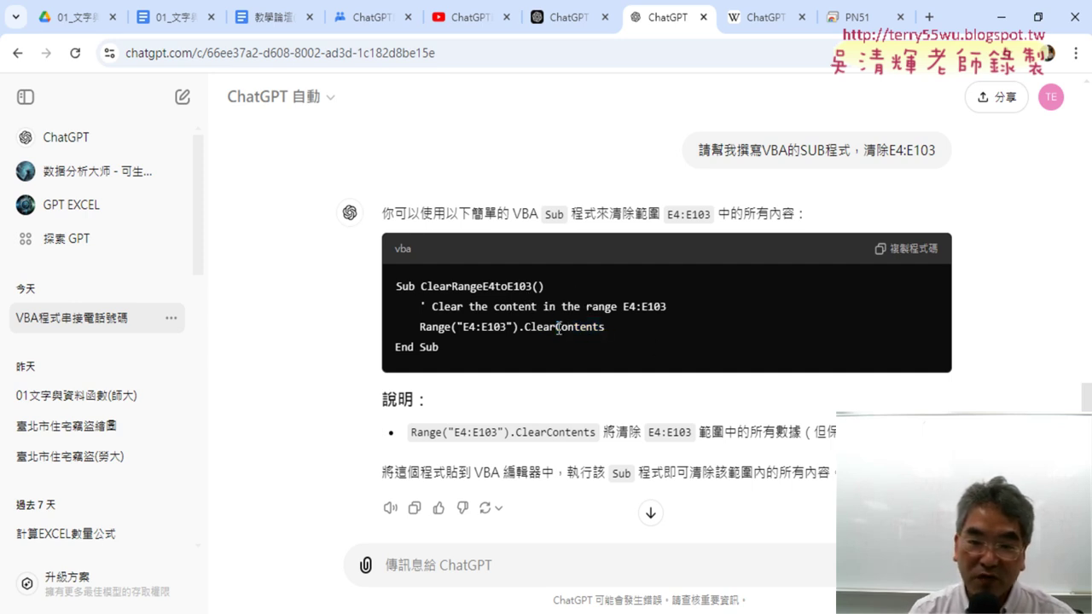
{"action": "left_click_drag", "start_coordinate": [559, 328], "coordinate": [609, 328]}
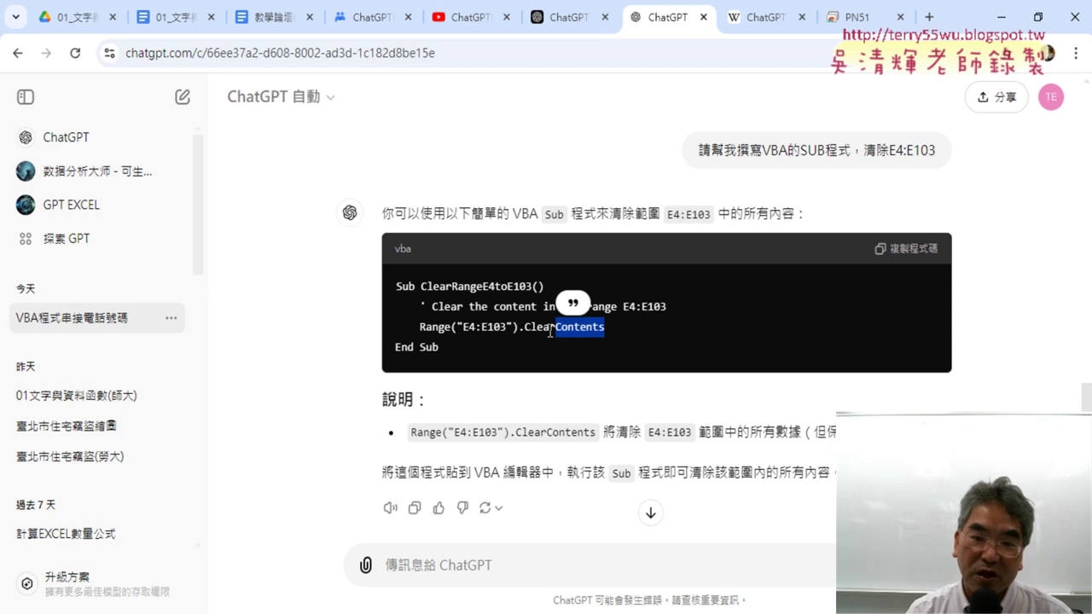
{"action": "left_click_drag", "start_coordinate": [556, 329], "coordinate": [524, 331]}
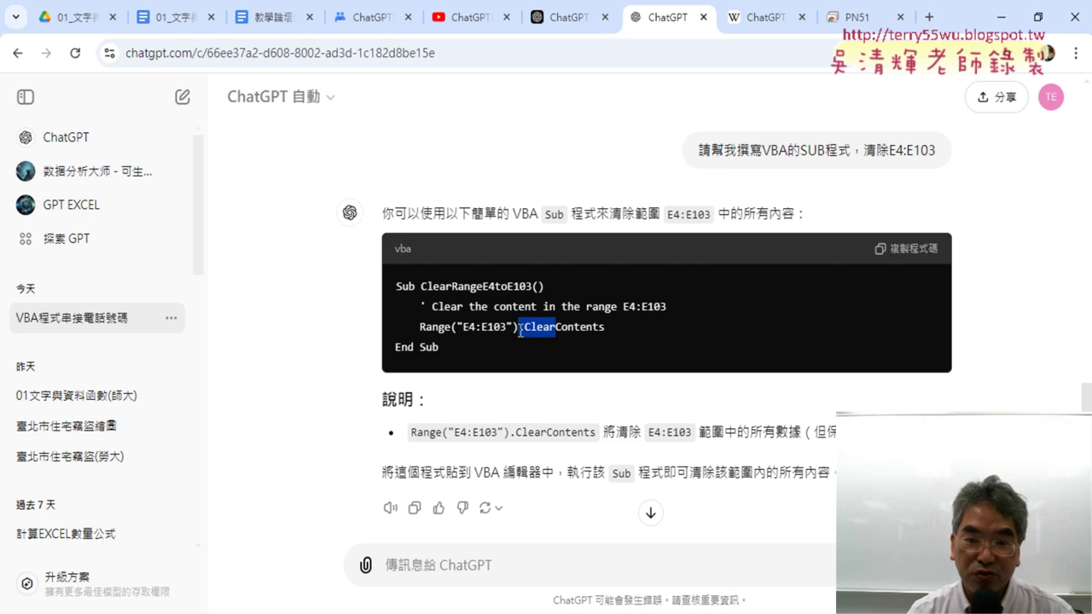
{"action": "left_click_drag", "start_coordinate": [611, 325], "coordinate": [559, 334]}
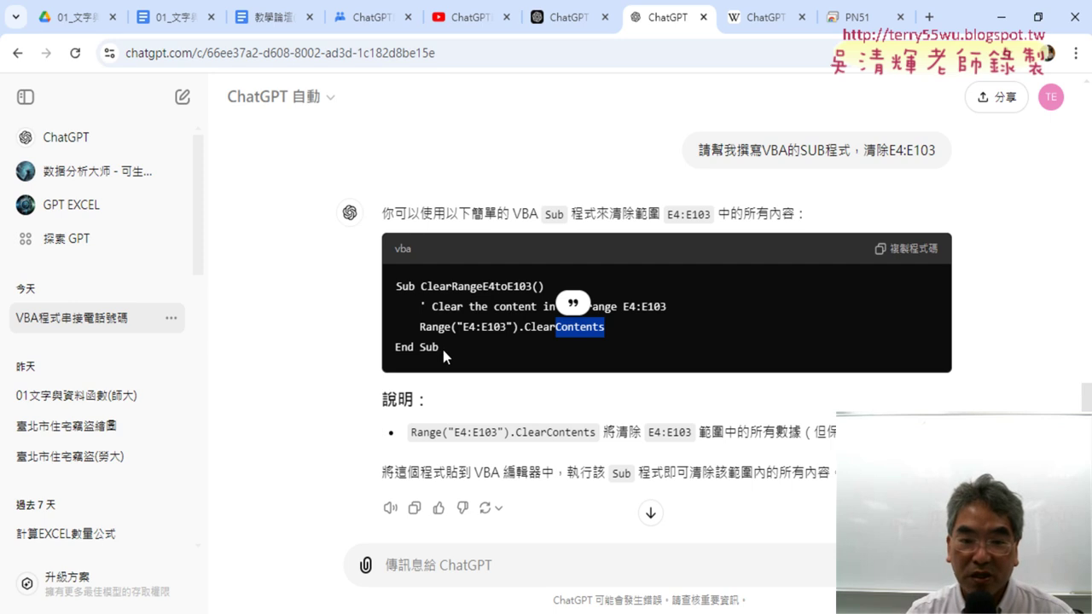
{"action": "left_click_drag", "start_coordinate": [443, 350], "coordinate": [398, 288]}
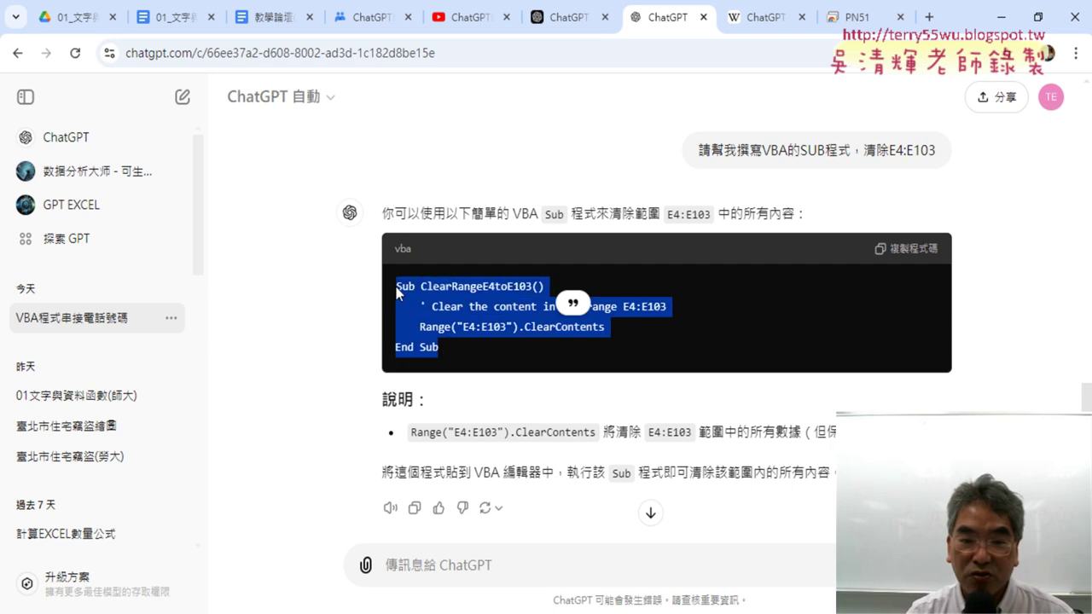
{"action": "right_click", "coordinate": [459, 300]}
{"action": "left_click", "coordinate": [491, 318]}
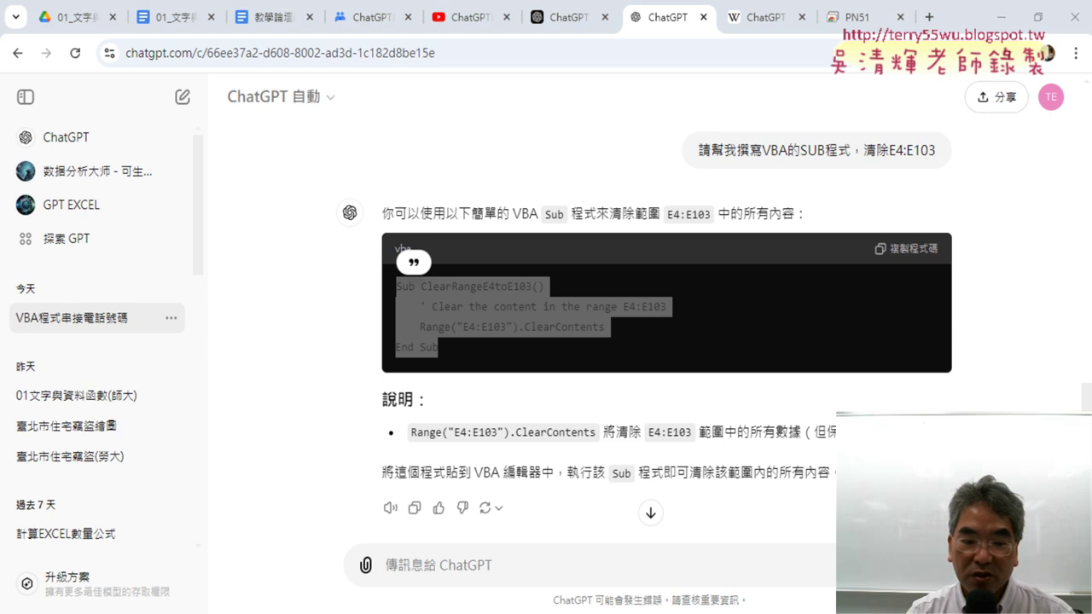
Paste the clearing Sub below Sub 手機 and rename ClearRangeE4toE103 to 清除.
{"action": "left_click", "coordinate": [367, 588]}
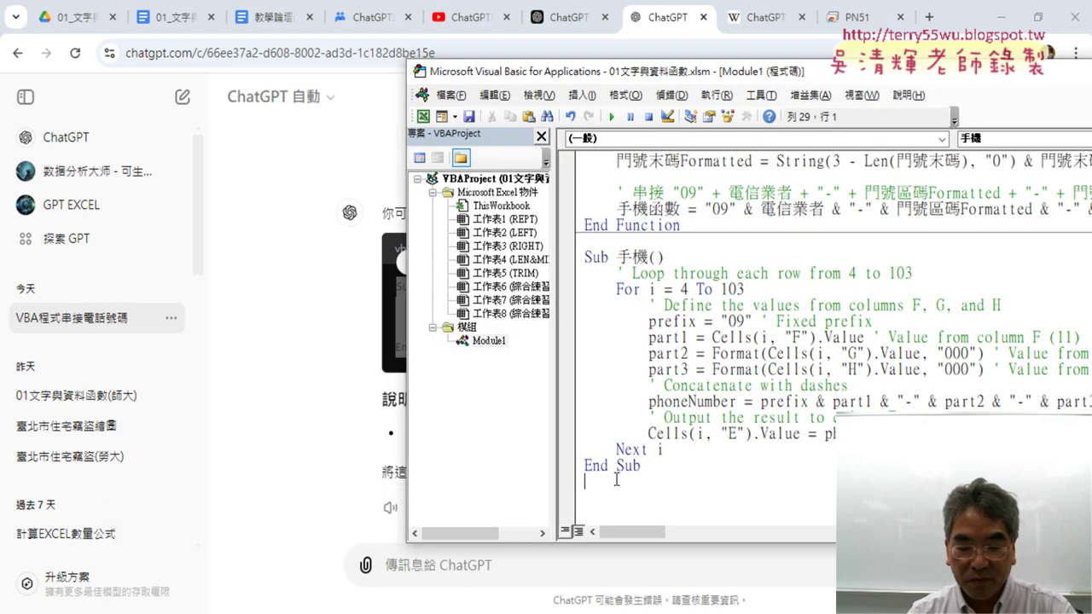
{"action": "key", "text": "ctrl+v"}
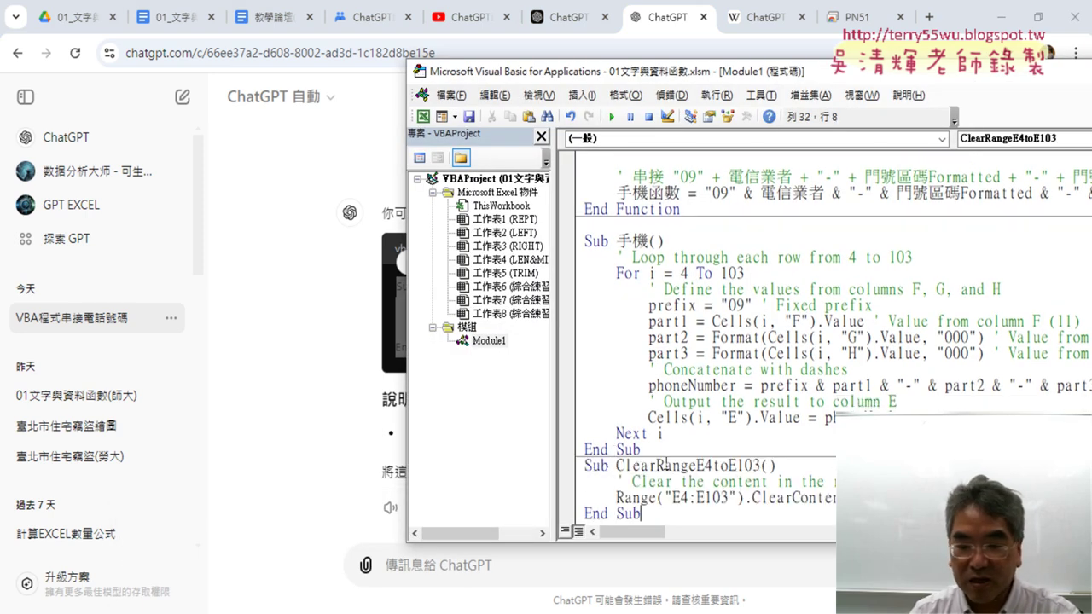
{"action": "left_click_drag", "start_coordinate": [616, 465], "coordinate": [756, 465]}
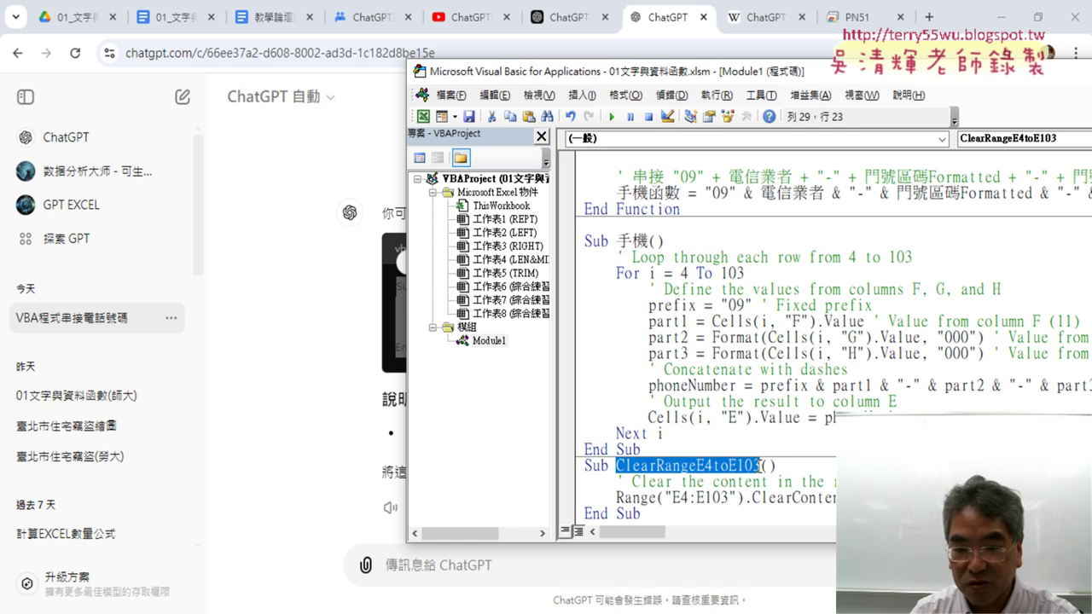
{"action": "type", "text": "ㄑㄧ"}
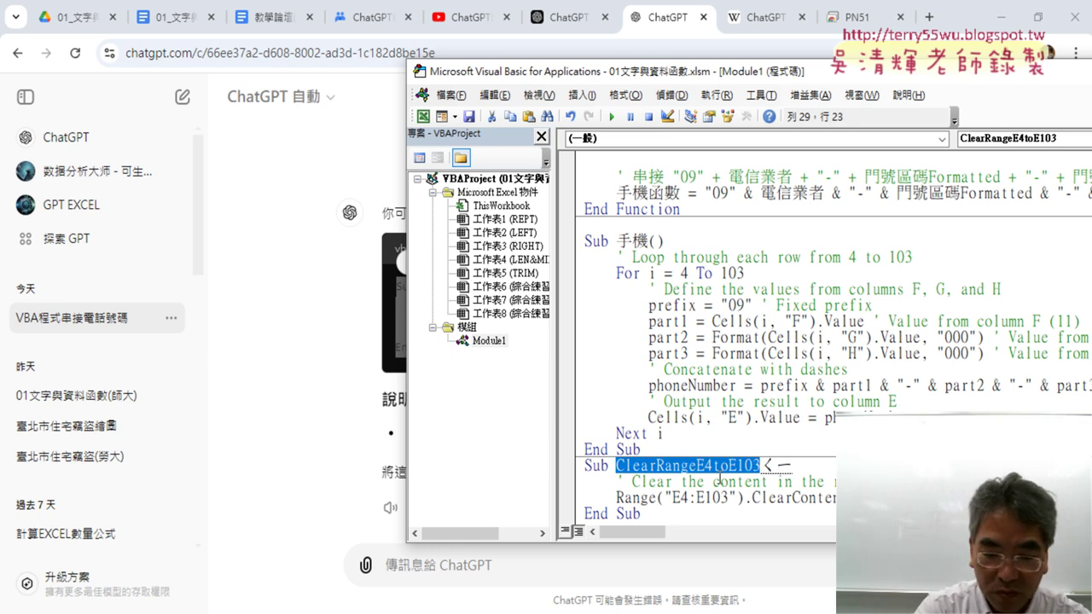
{"action": "type", "text": "ㄥ"}
{"action": "key", "text": "space"}
{"action": "type", "text": "ㄔㄨˊ"}
{"action": "key", "text": "Return"}
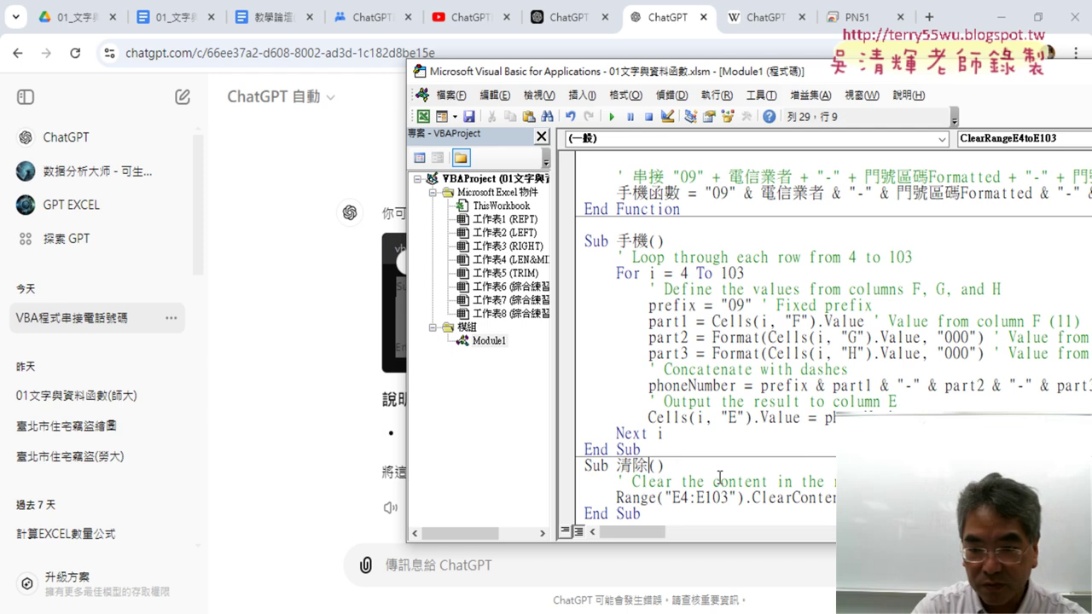
{"action": "scroll", "coordinate": [819, 354], "scroll_direction": "down", "scroll_amount": 1}
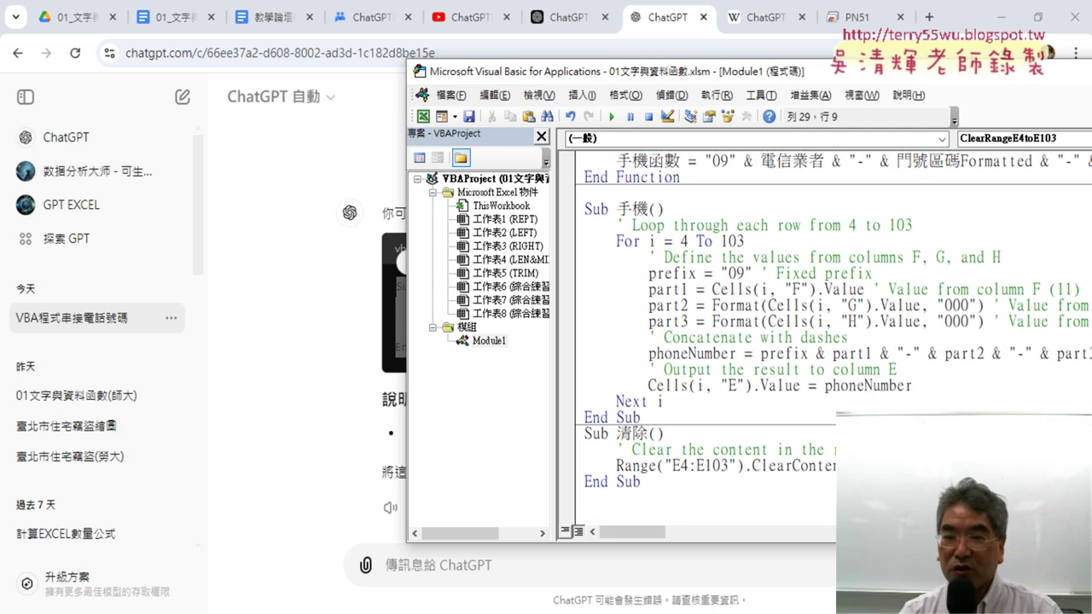
{"action": "key", "text": "alt+Tab"}
Run 清除 to empty E4:E103, run 手機 to refill the phone numbers, then run 清除 again.
{"action": "left_click", "coordinate": [706, 467]}
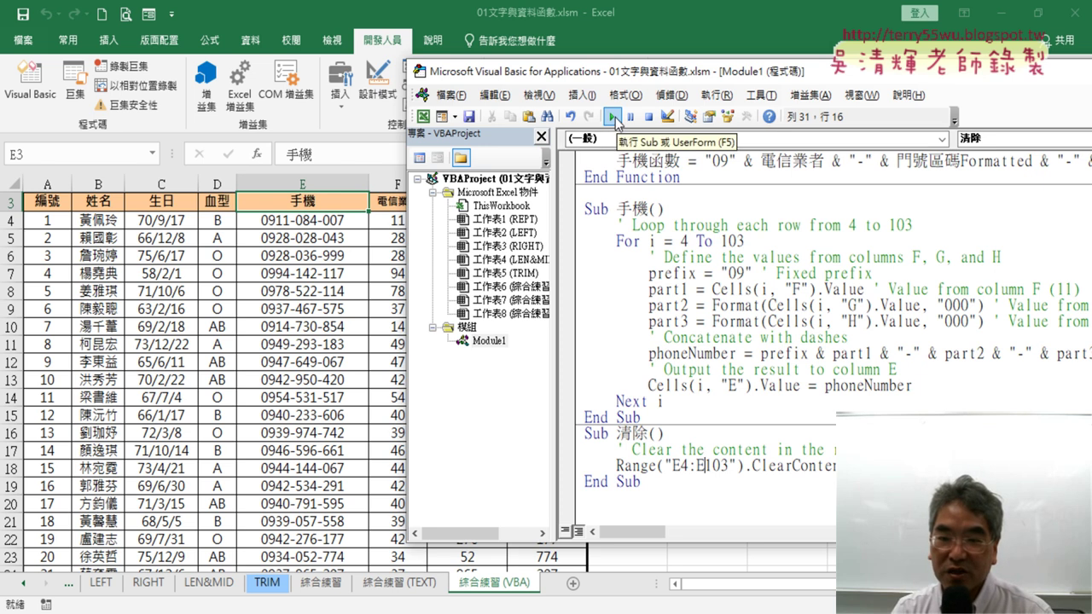
{"action": "left_click", "coordinate": [613, 117]}
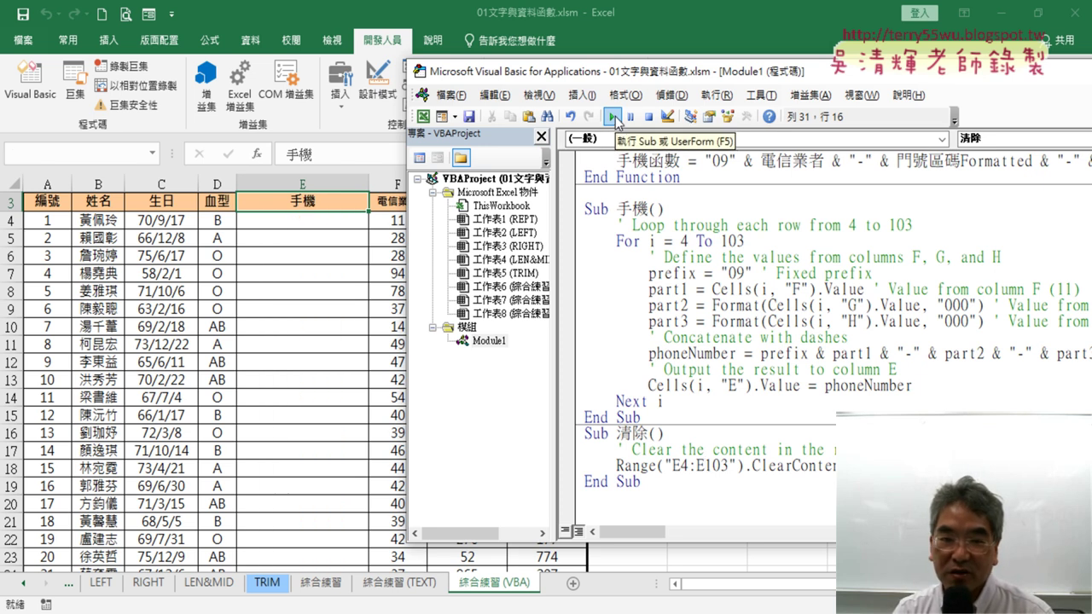
{"action": "left_click", "coordinate": [681, 273]}
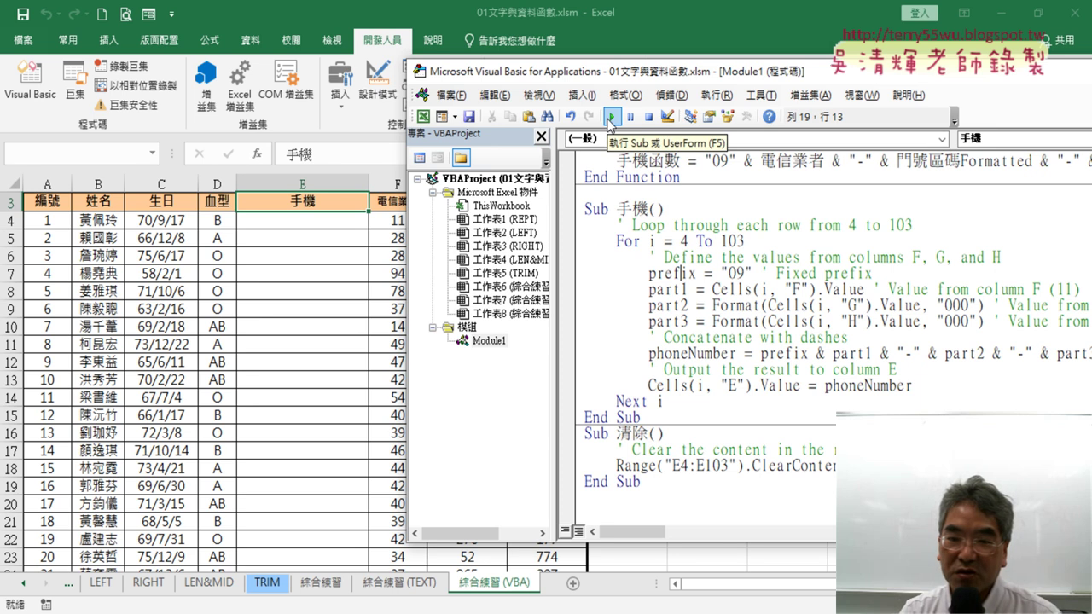
{"action": "left_click", "coordinate": [611, 117]}
{"action": "left_click", "coordinate": [695, 450]}
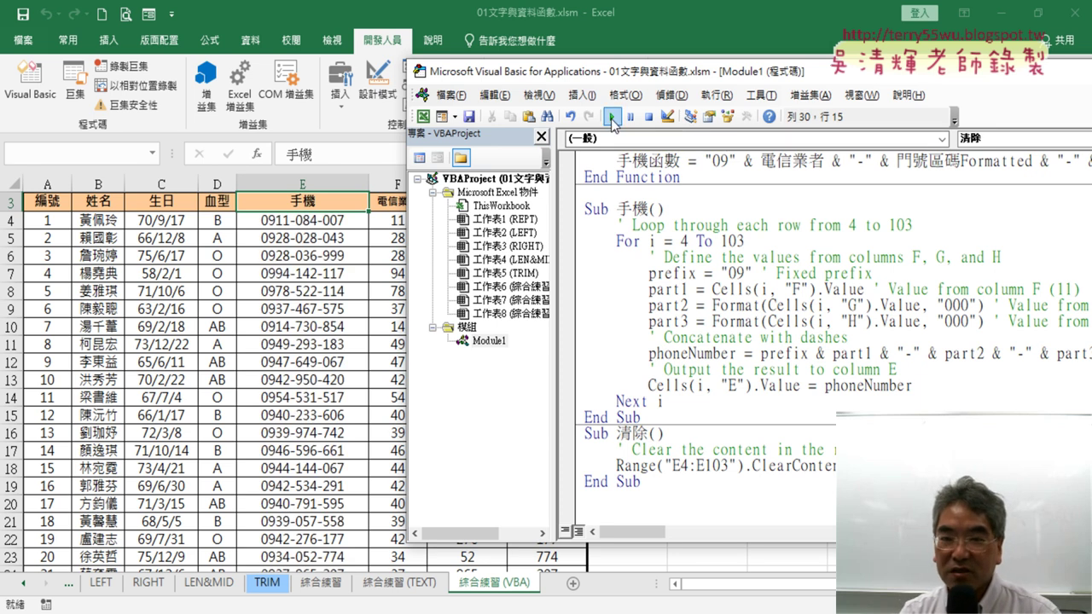
{"action": "left_click", "coordinate": [611, 117]}
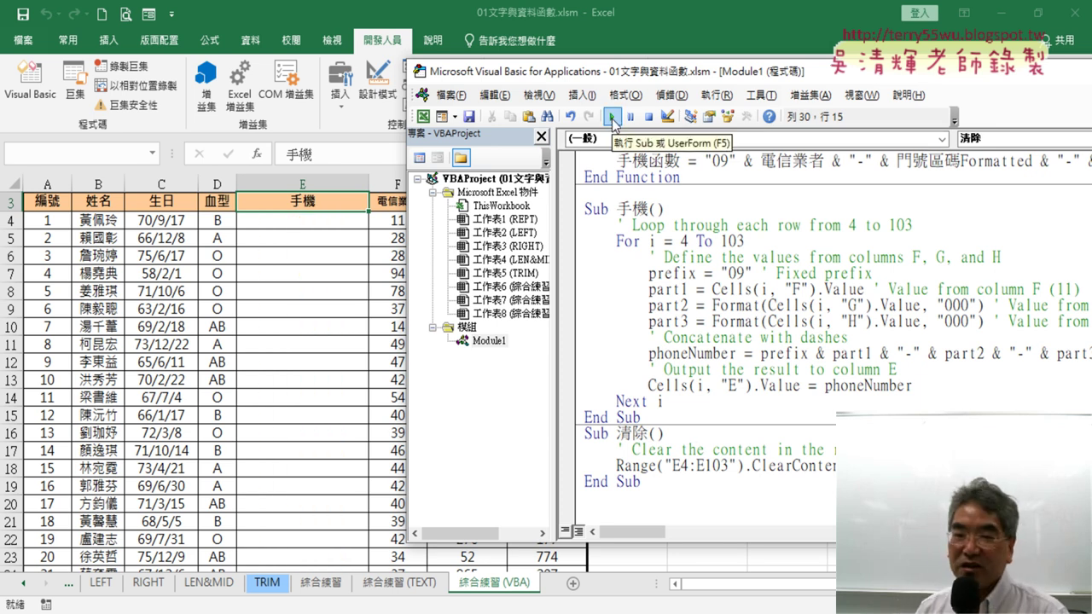